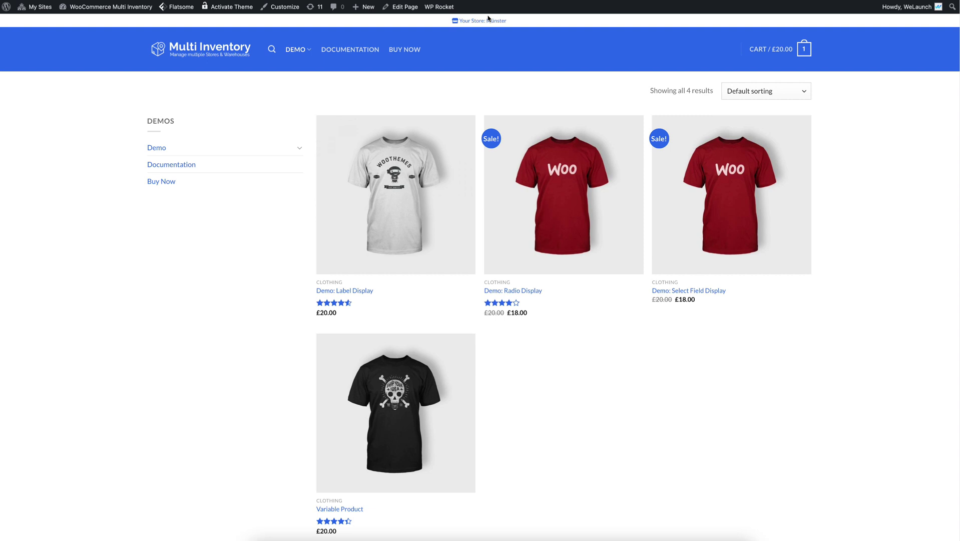
# Open the 'Welcome to our Shop' store-locator popup from the 'Your Store: Münster' notice.
pyautogui.moveTo(507, 21); pyautogui.dragTo(456, 22)
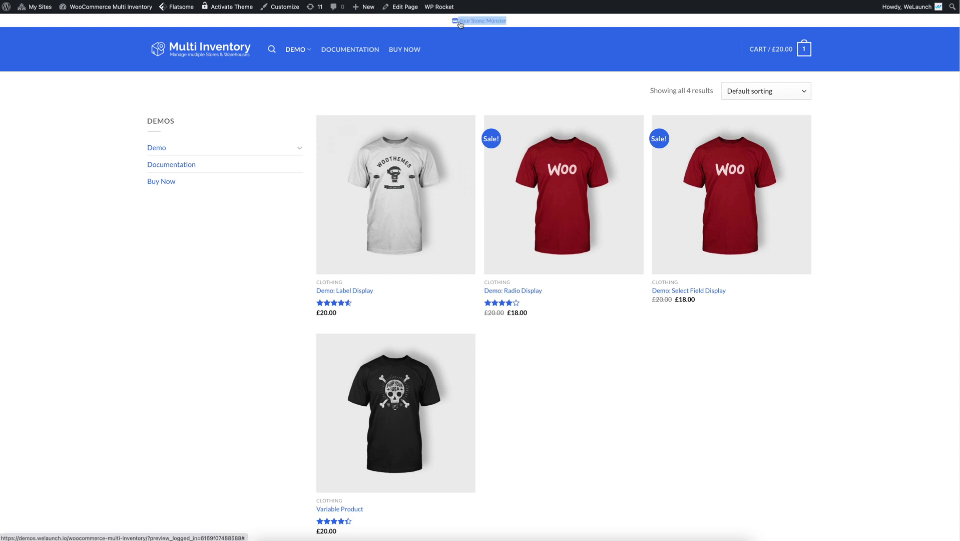
pyautogui.click(456, 21)
pyautogui.tripleClick(523, 24)
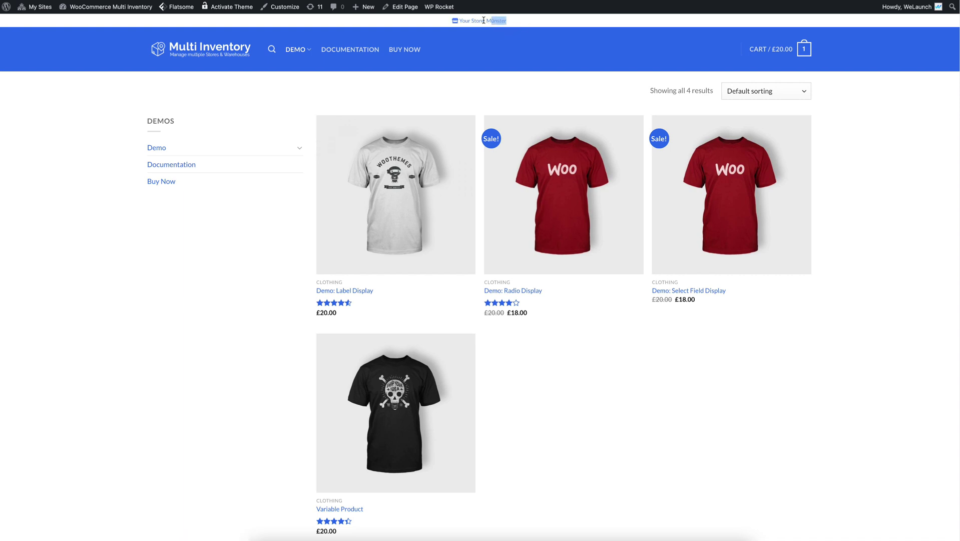
pyautogui.click(479, 22)
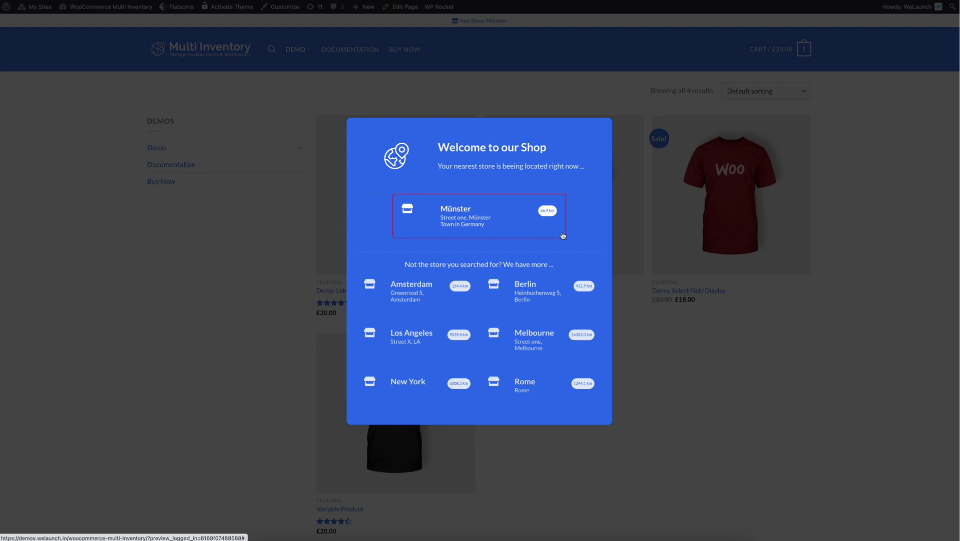
# Pick the Amsterdam store card so the top bar reads 'Your Store: Amsterdam'.
pyautogui.moveTo(575, 228); pyautogui.dragTo(564, 214)
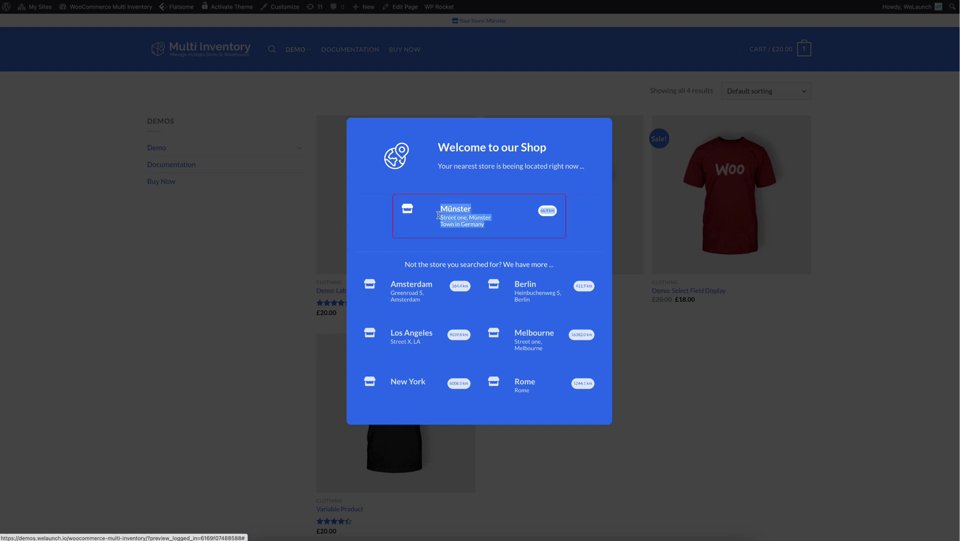
pyautogui.click(589, 226)
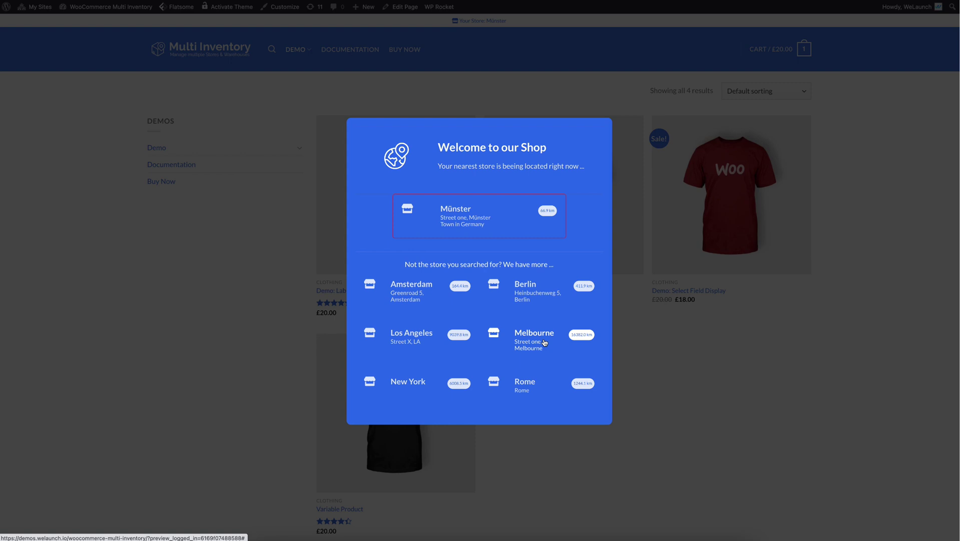
pyautogui.click(413, 293)
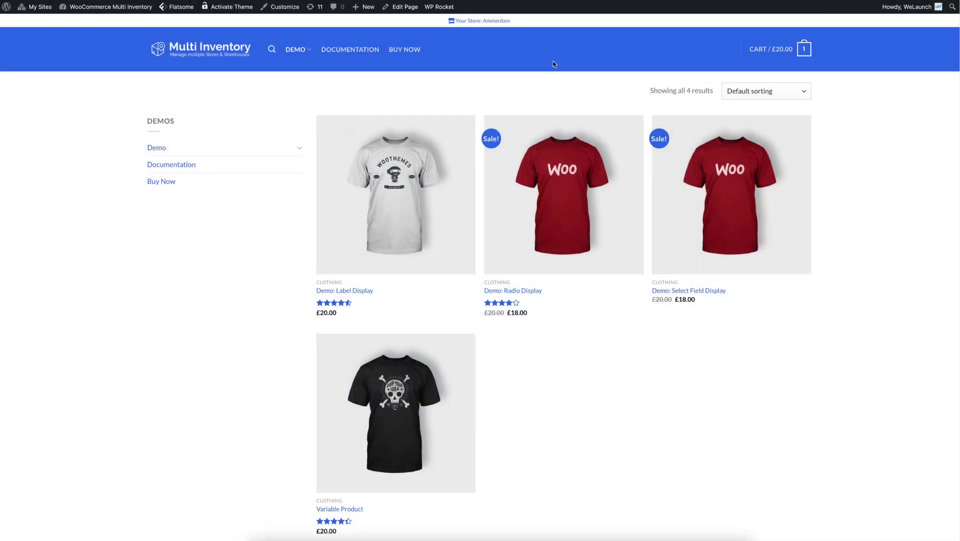
pyautogui.moveTo(535, 20); pyautogui.dragTo(455, 22)
pyautogui.click(520, 72)
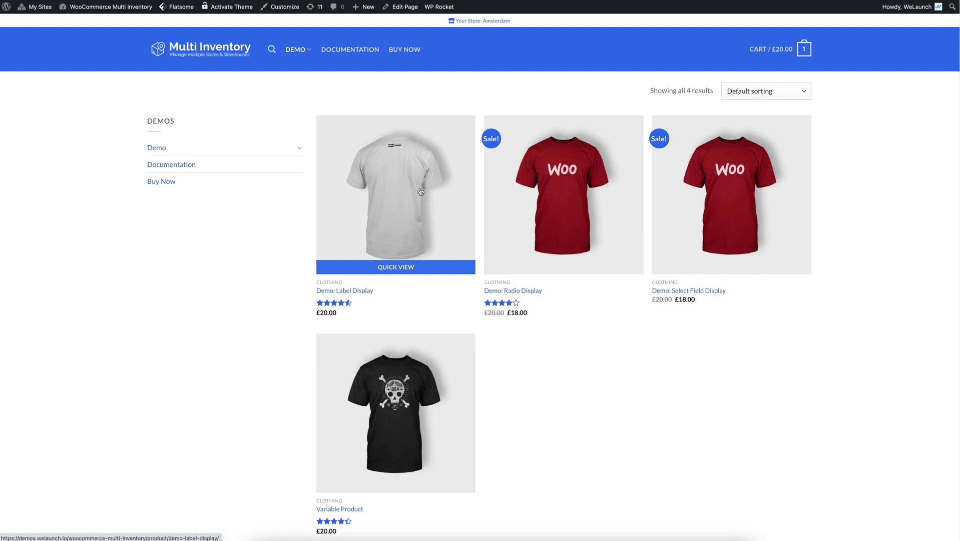
pyautogui.moveTo(382, 294); pyautogui.dragTo(361, 289)
pyautogui.click(369, 224)
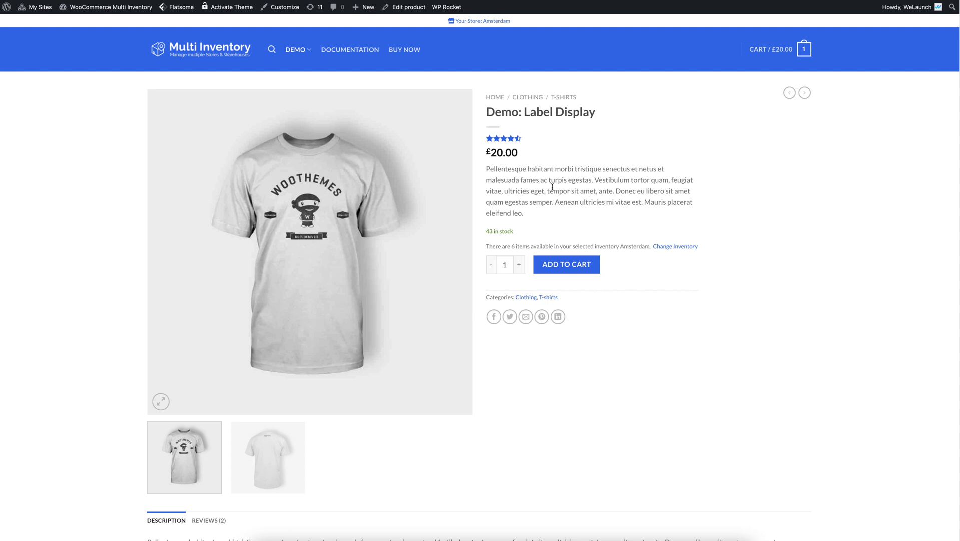
pyautogui.moveTo(497, 111); pyautogui.dragTo(605, 111)
pyautogui.click(551, 158)
pyautogui.moveTo(492, 232); pyautogui.dragTo(512, 232)
pyautogui.click(501, 231)
pyautogui.moveTo(489, 246); pyautogui.dragTo(615, 247)
pyautogui.click(557, 247)
pyautogui.doubleClick(632, 246)
pyautogui.click(682, 272)
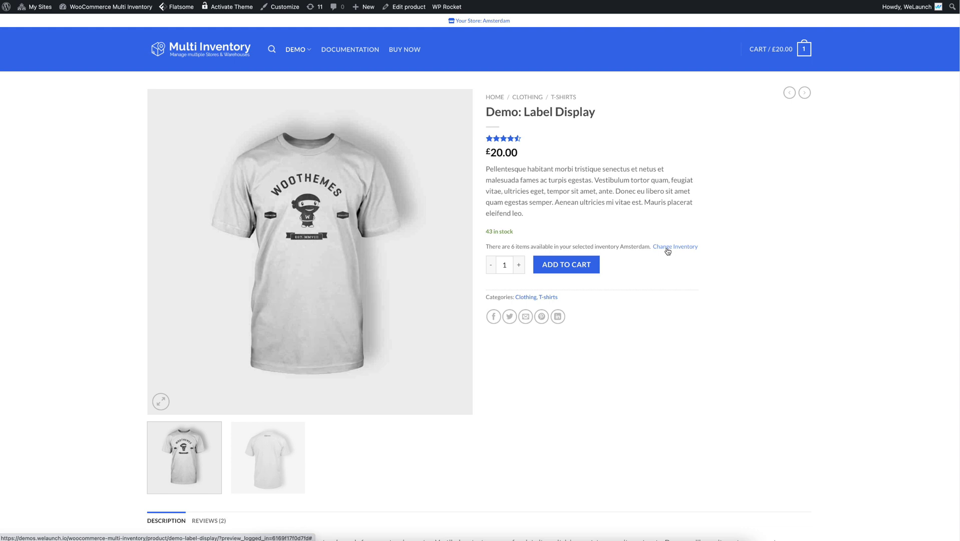
pyautogui.click(668, 249)
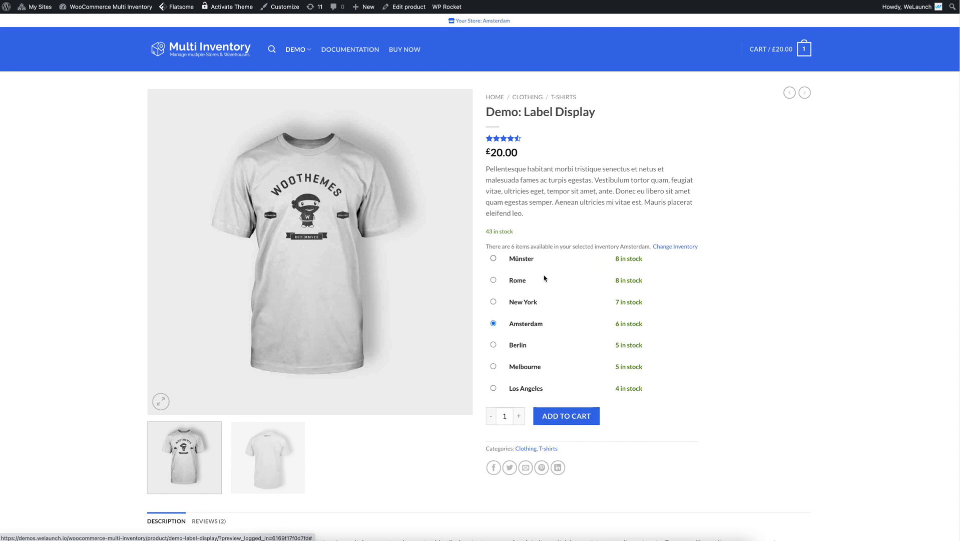
pyautogui.click(493, 259)
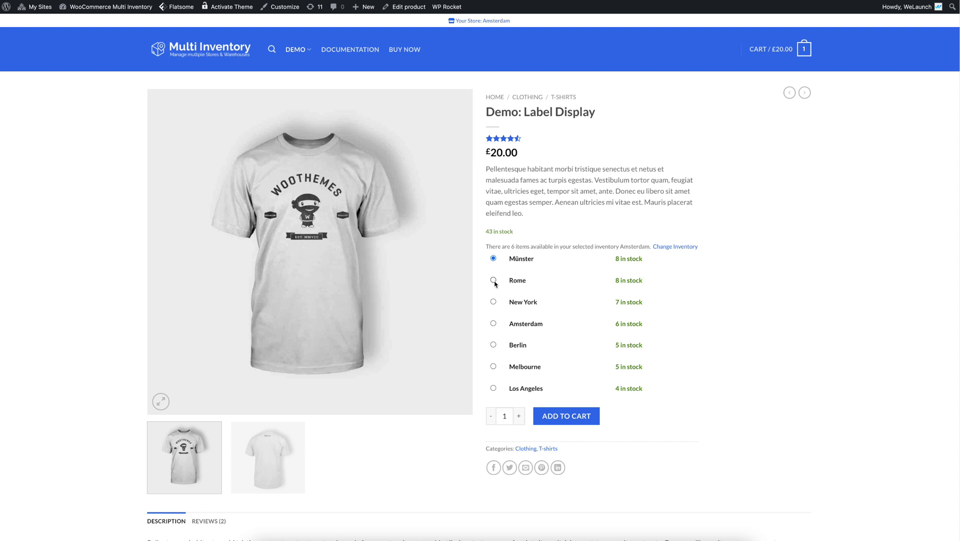
pyautogui.click(494, 301)
pyautogui.click(494, 345)
pyautogui.click(494, 324)
pyautogui.tripleClick(630, 328)
pyautogui.click(665, 329)
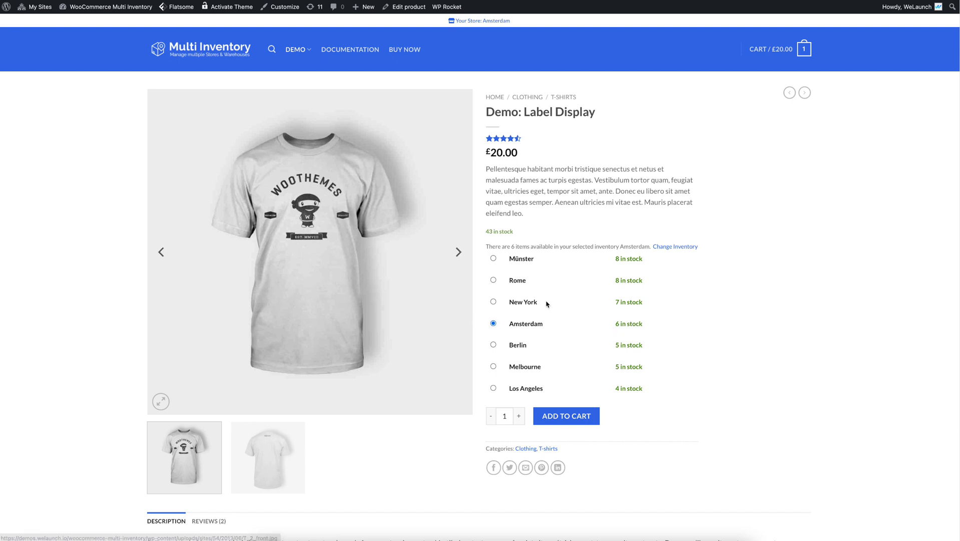
pyautogui.click(215, 46)
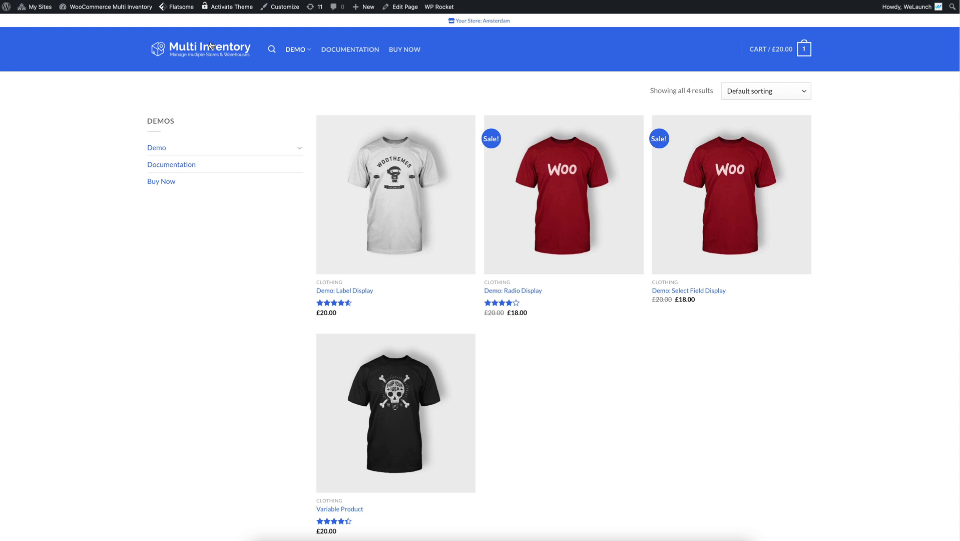
pyautogui.click(722, 224)
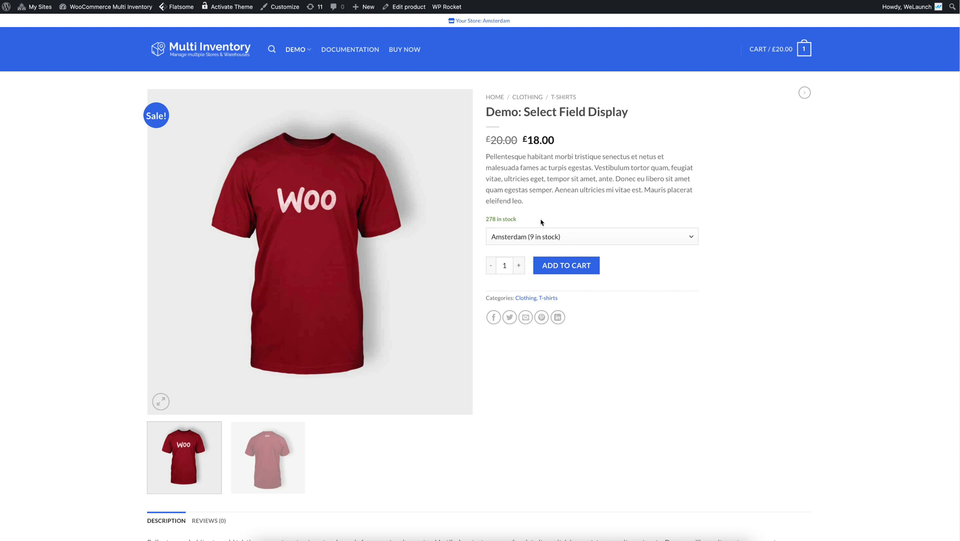
pyautogui.click(542, 236)
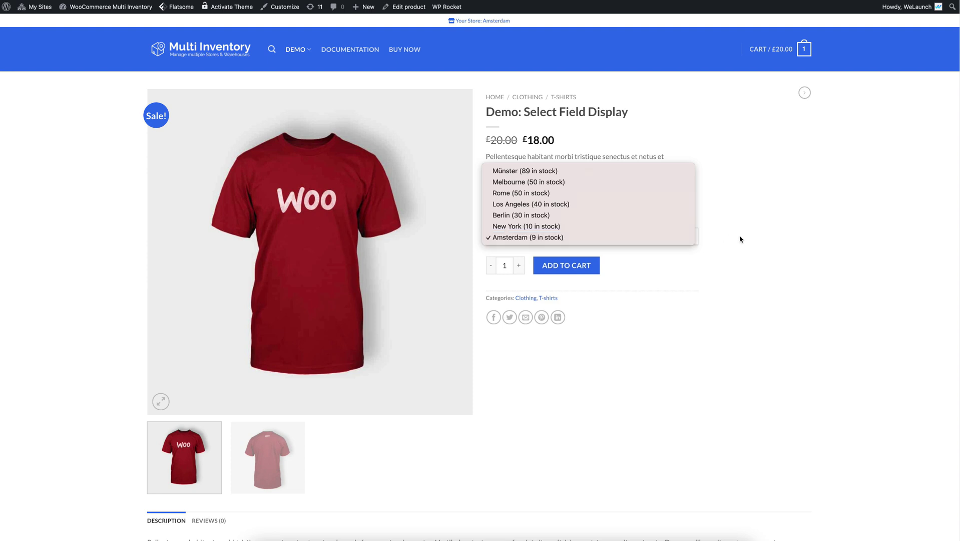
pyautogui.click(767, 206)
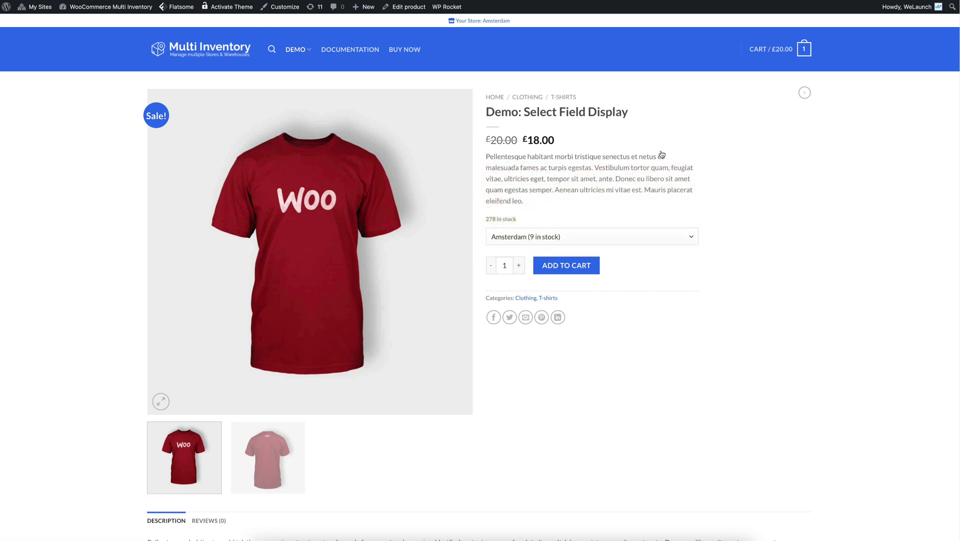
pyautogui.hotkey('alt', 'Left')
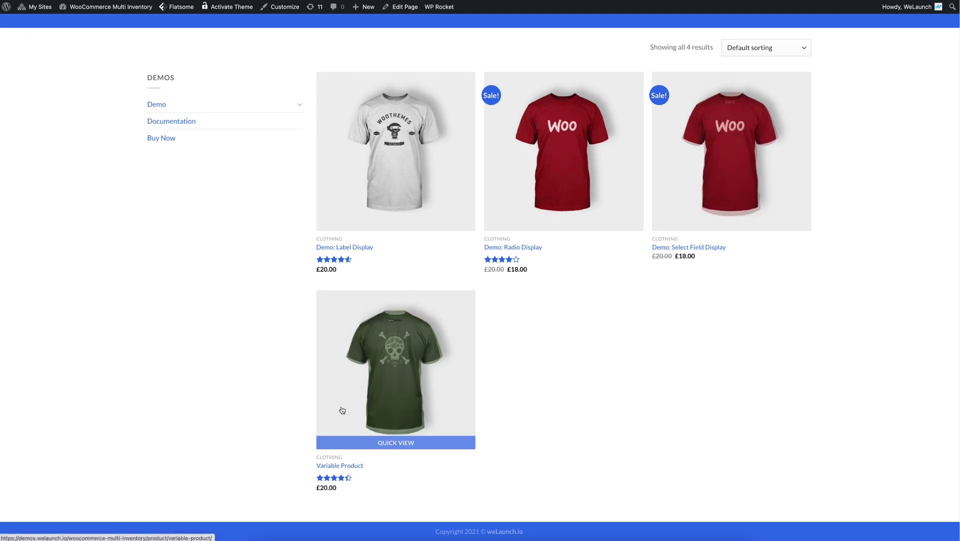
# On the Variable Product page, choose colour Black and store Amsterdam, then add it to the cart.
pyautogui.hotkey('alt', 'Right')
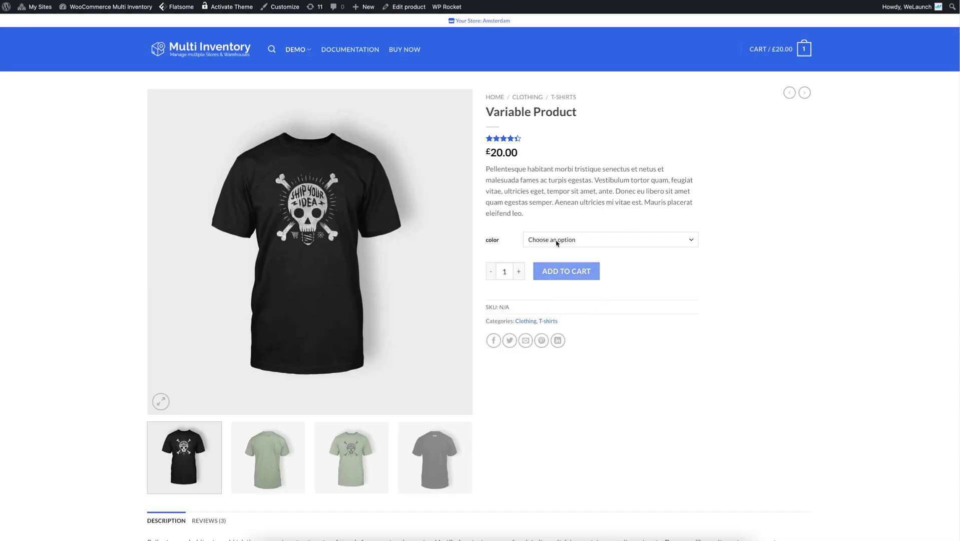
pyautogui.click(563, 242)
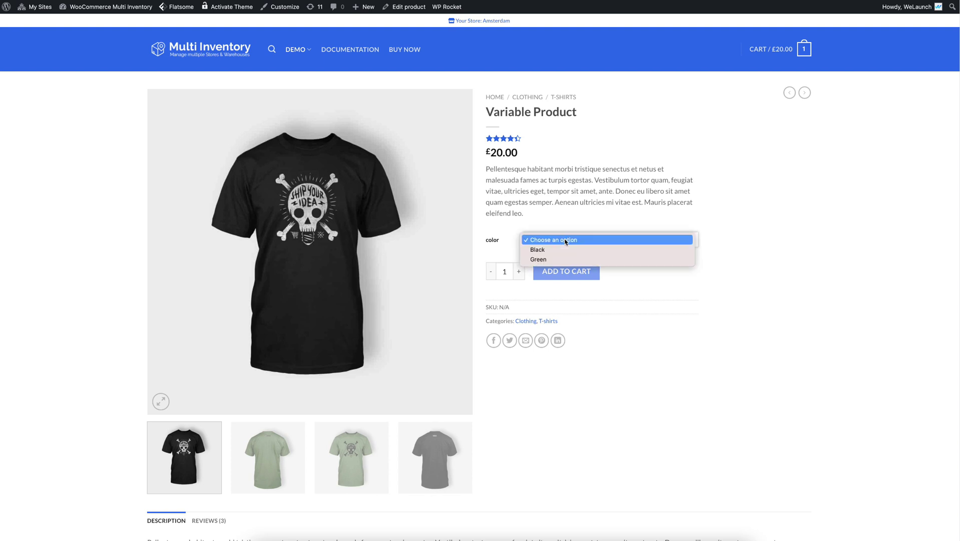
pyautogui.click(567, 250)
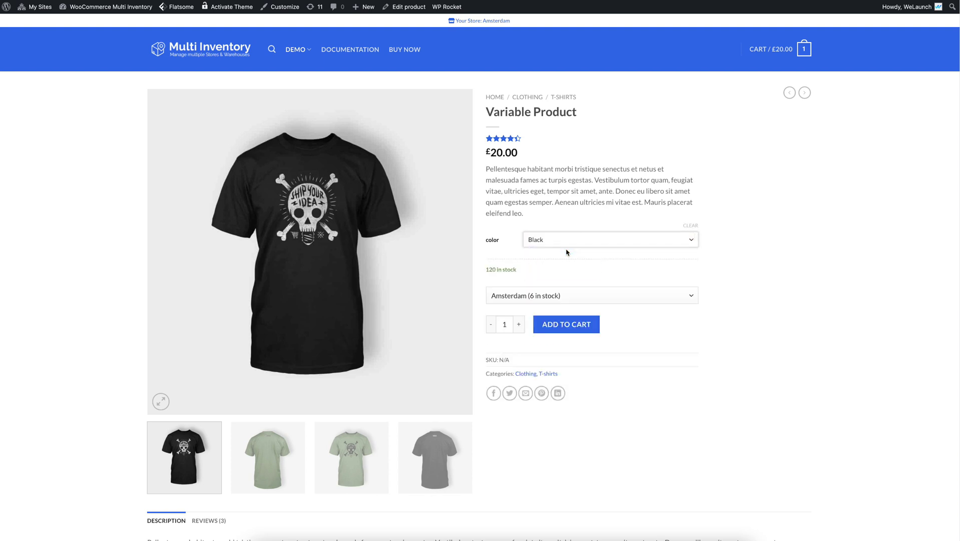
pyautogui.moveTo(490, 274); pyautogui.dragTo(537, 272)
pyautogui.click(537, 272)
pyautogui.click(554, 296)
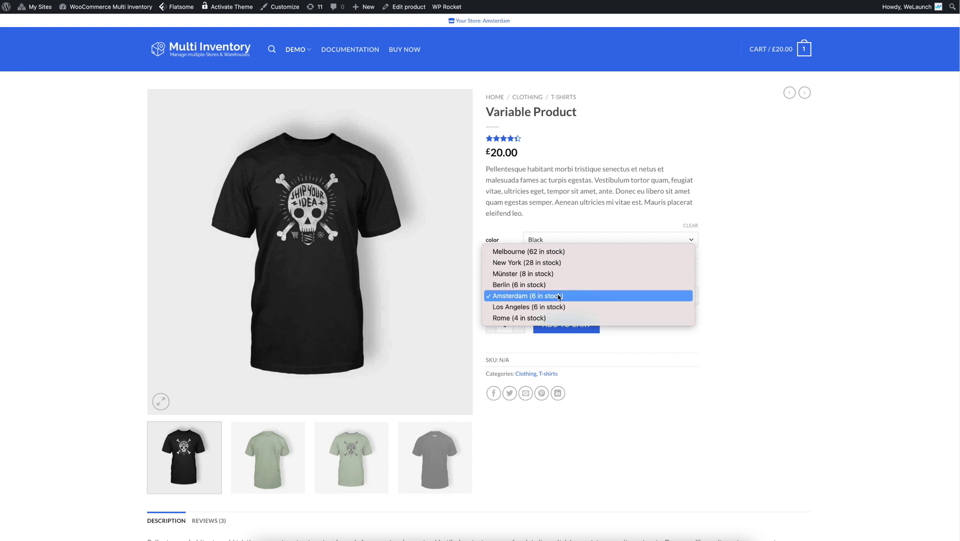
pyautogui.click(563, 298)
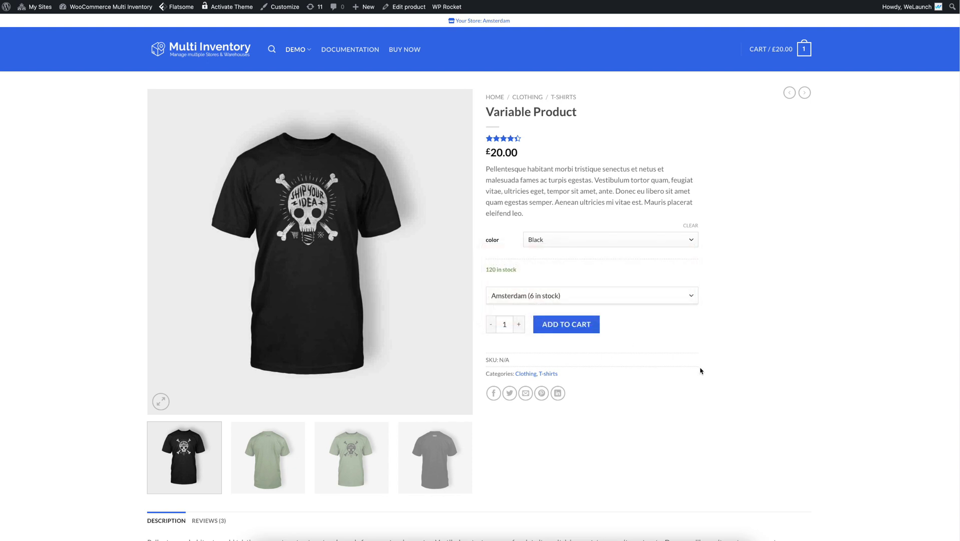
pyautogui.click(577, 327)
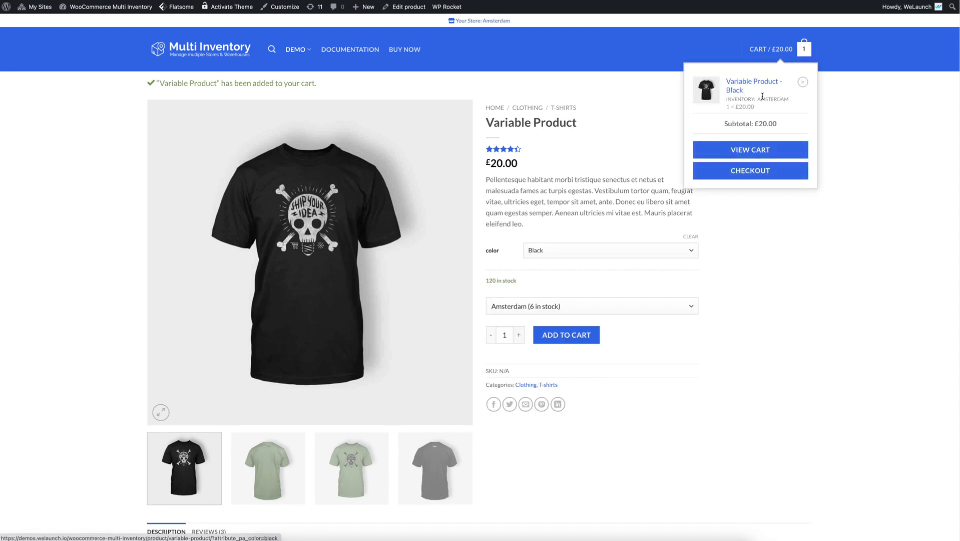
# Point out AMSTERDAM as the inventory shown on the cart item.
pyautogui.moveTo(781, 100)
pyautogui.mouseDown()
pyautogui.moveTo(745, 99)
pyautogui.moveTo(779, 99)
pyautogui.mouseUp()
pyautogui.doubleClick(779, 100)
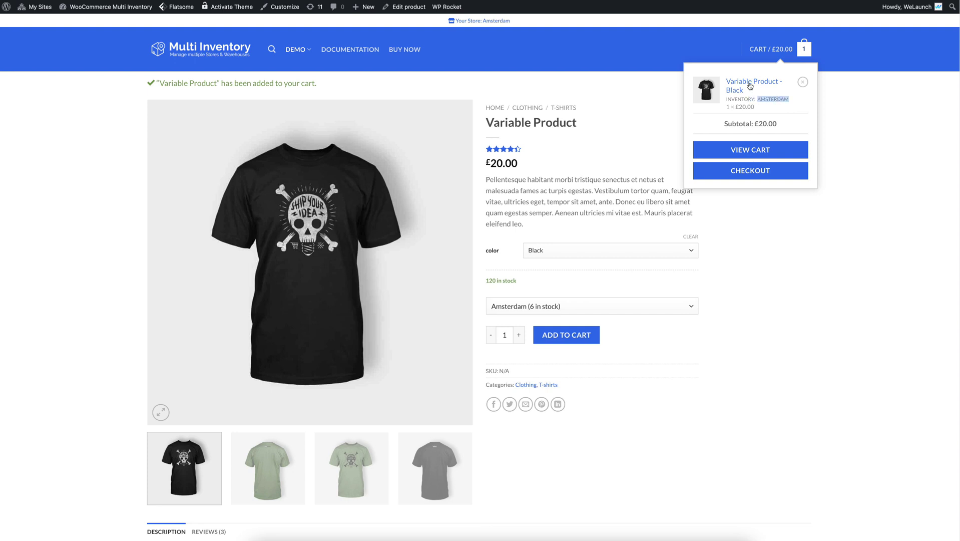
pyautogui.click(777, 100)
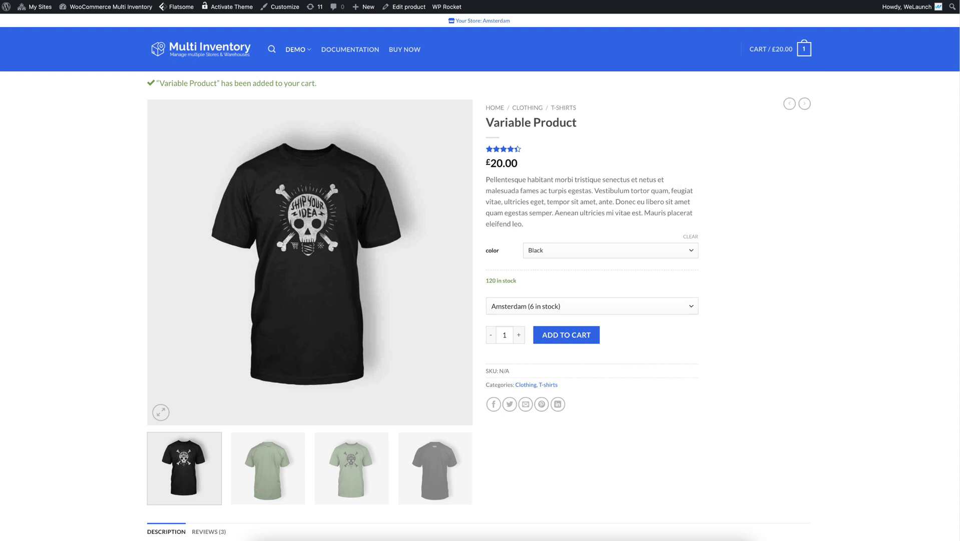
# Open the processing order from the admin orders list and scroll to its item row.
pyautogui.hotkey('ctrl', 'Tab')
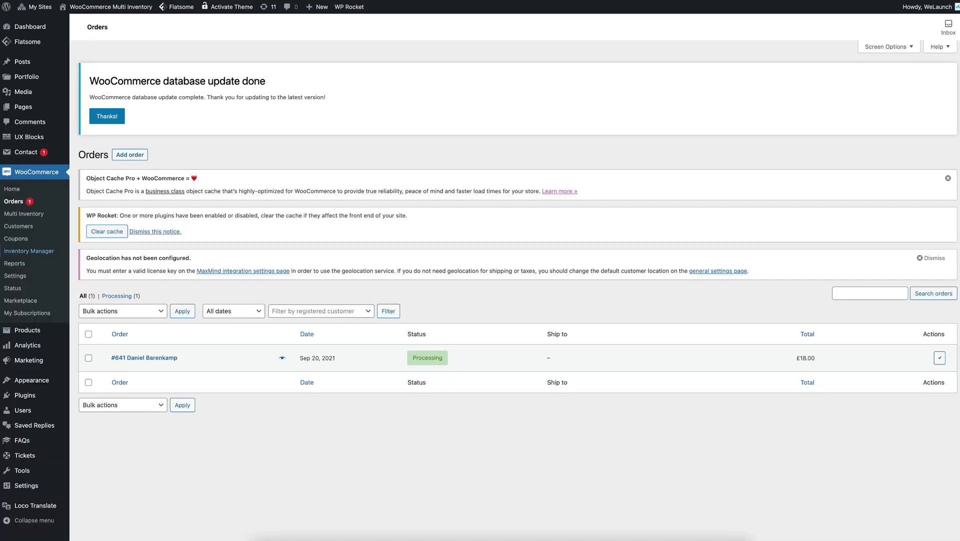
pyautogui.click(160, 359)
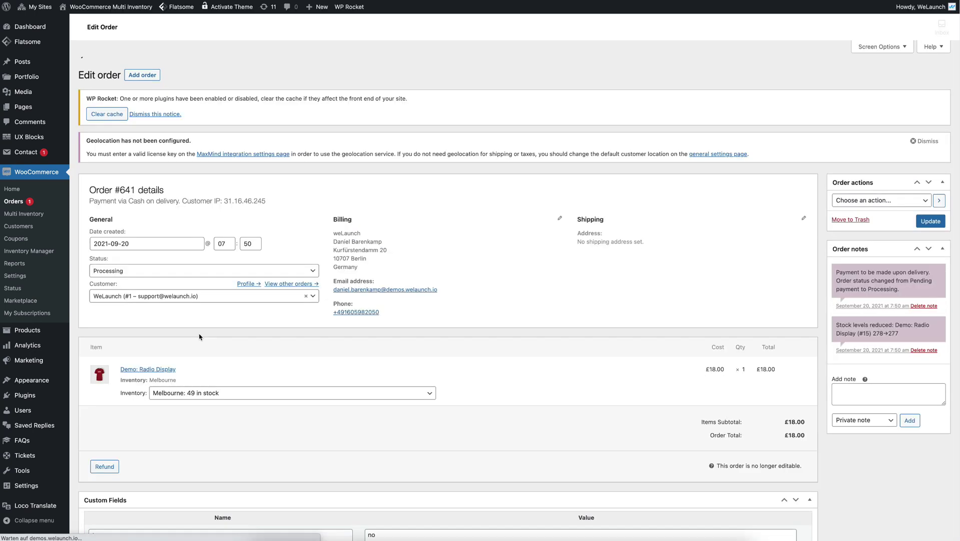
pyautogui.scroll(-3, 205, 397)
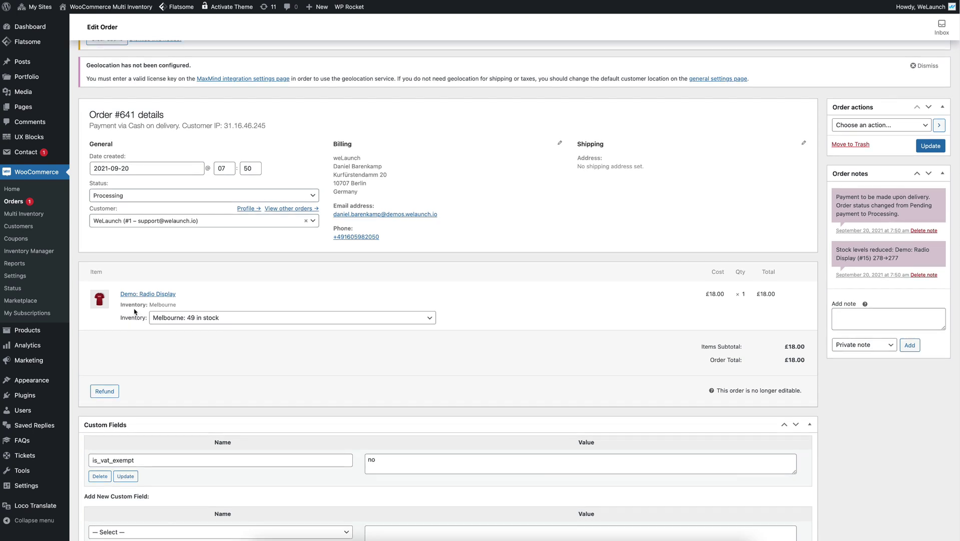
pyautogui.moveTo(131, 304); pyautogui.dragTo(181, 305)
pyautogui.click(175, 307)
# Change the Demo: Radio Display item's inventory from Melbourne to 'Münster: 89 in stock'.
pyautogui.click(152, 320)
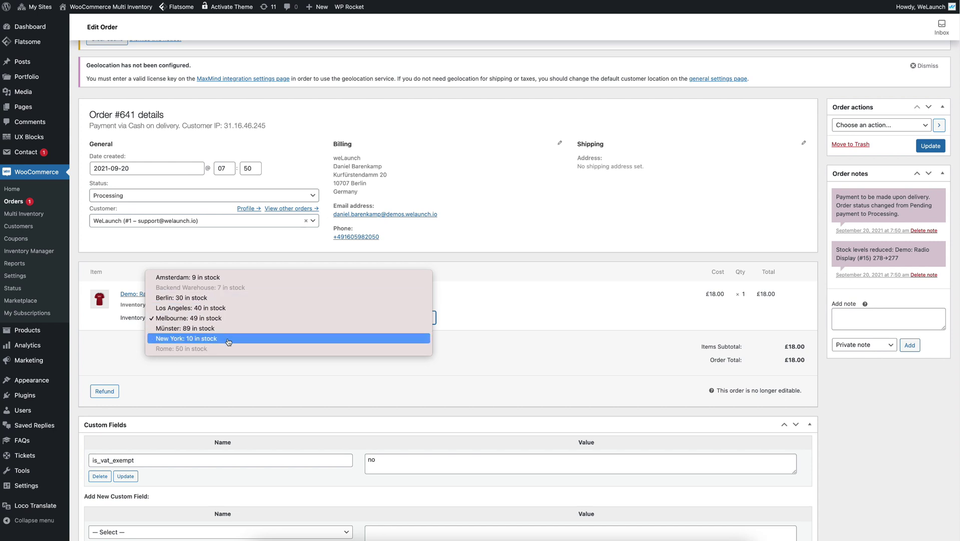
pyautogui.click(214, 319)
pyautogui.click(214, 323)
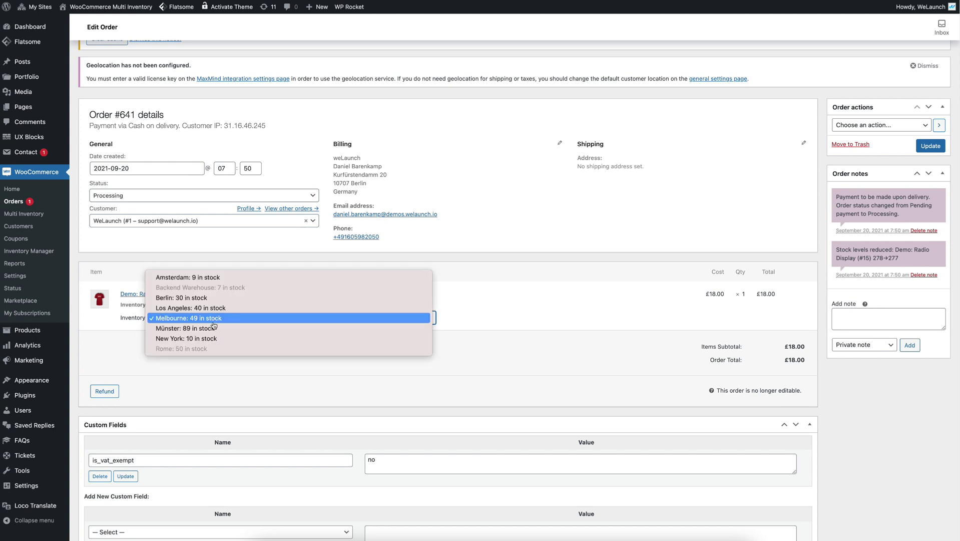
pyautogui.click(214, 327)
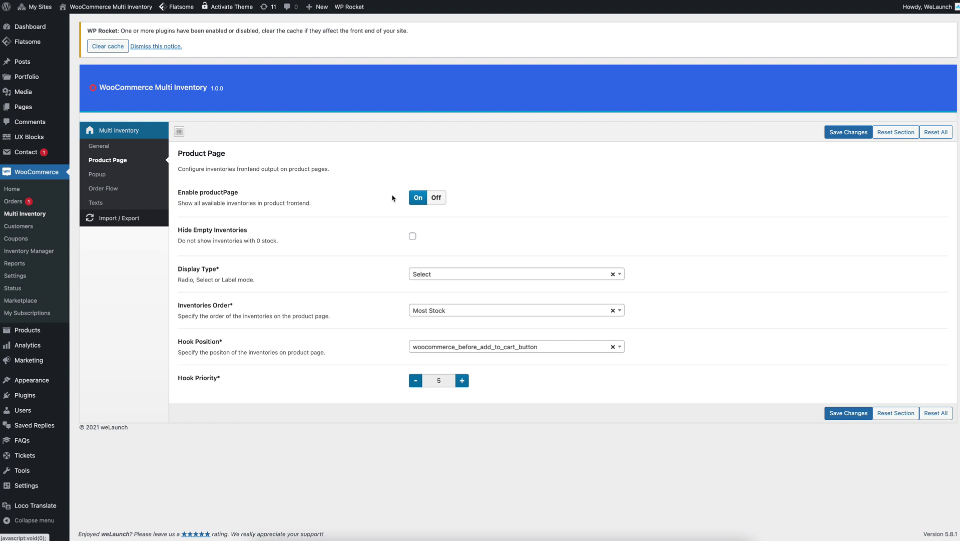
# Switch Enable productPage to Off in the Product Page settings.
pyautogui.click(442, 202)
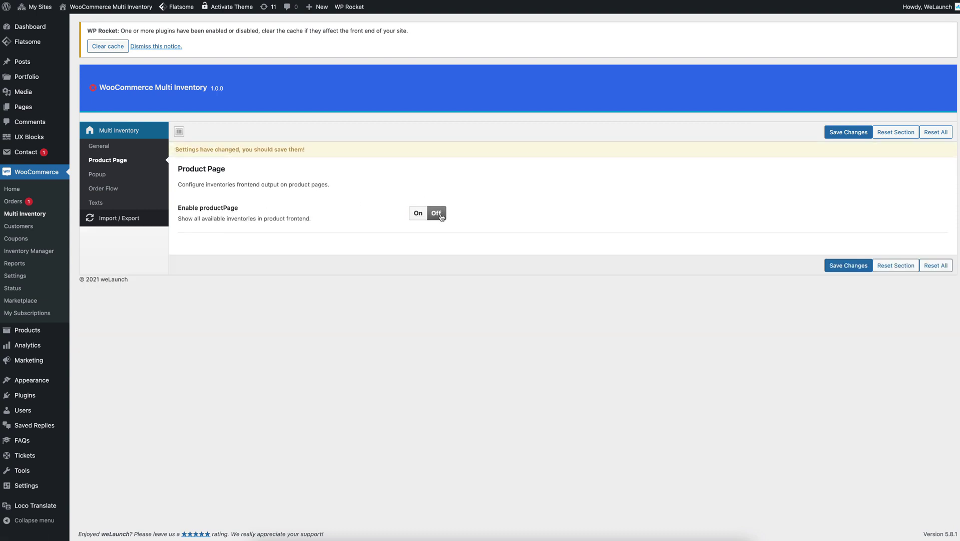
# Set Order flow to 'Nearest Location based on Customer address' in the Order Flow section.
pyautogui.click(127, 191)
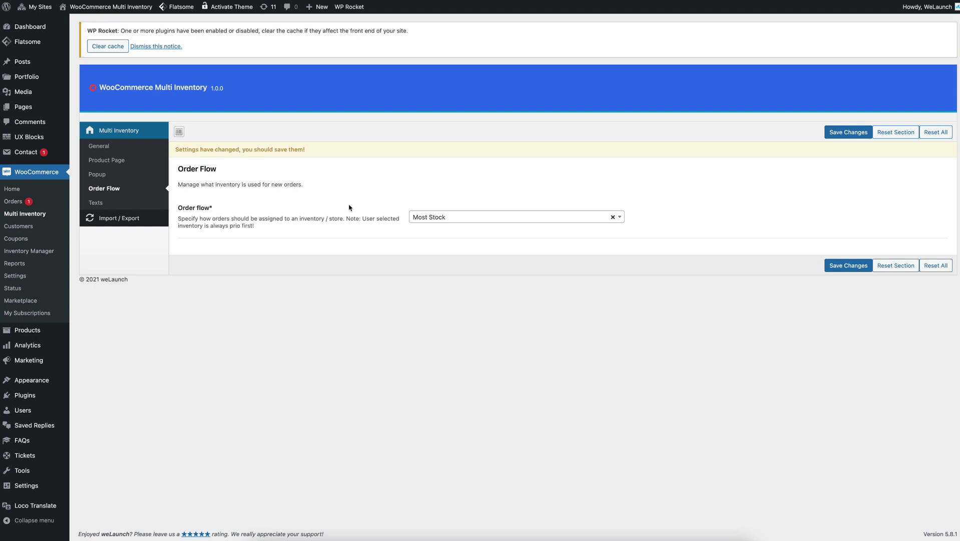
pyautogui.click(452, 219)
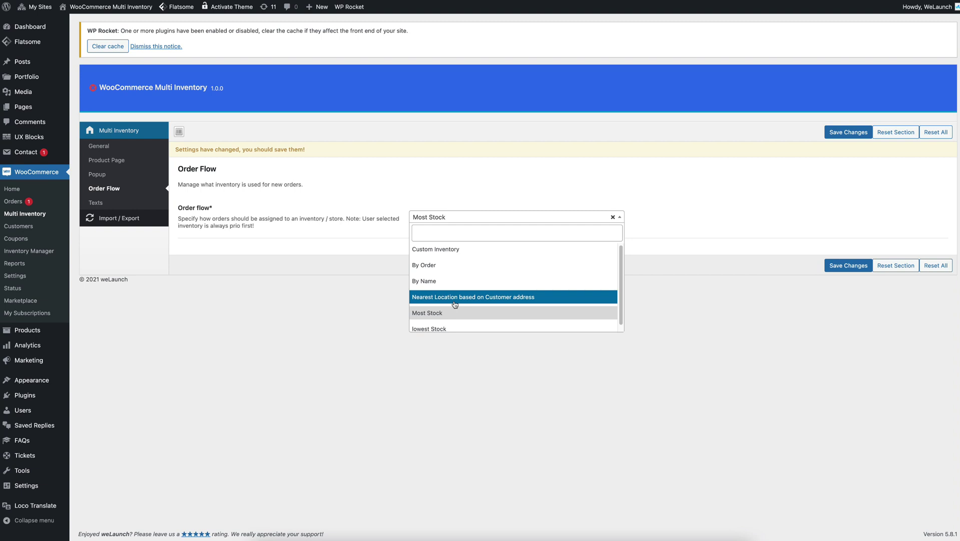
pyautogui.scroll(-1, 457, 308)
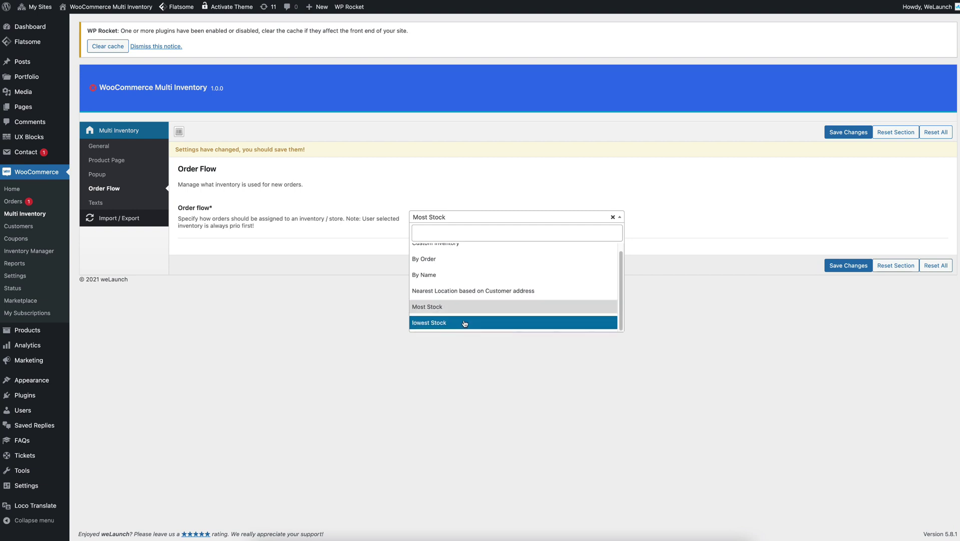
pyautogui.scroll(1, 464, 324)
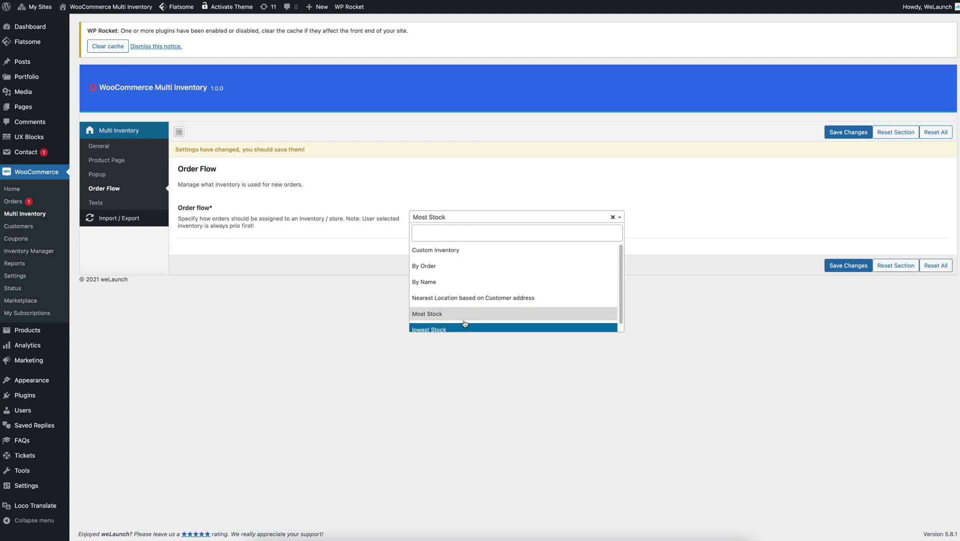
pyautogui.click(484, 299)
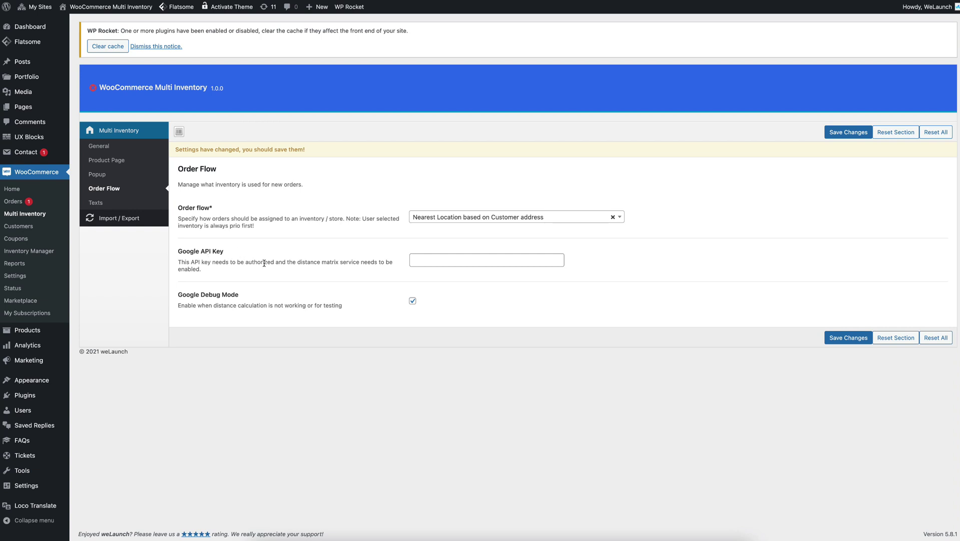
pyautogui.moveTo(286, 262); pyautogui.dragTo(348, 264)
pyautogui.click(327, 273)
# Review the Popup settings, opening and closing the Background Color picker.
pyautogui.click(142, 176)
pyautogui.scroll(-2, 286, 293)
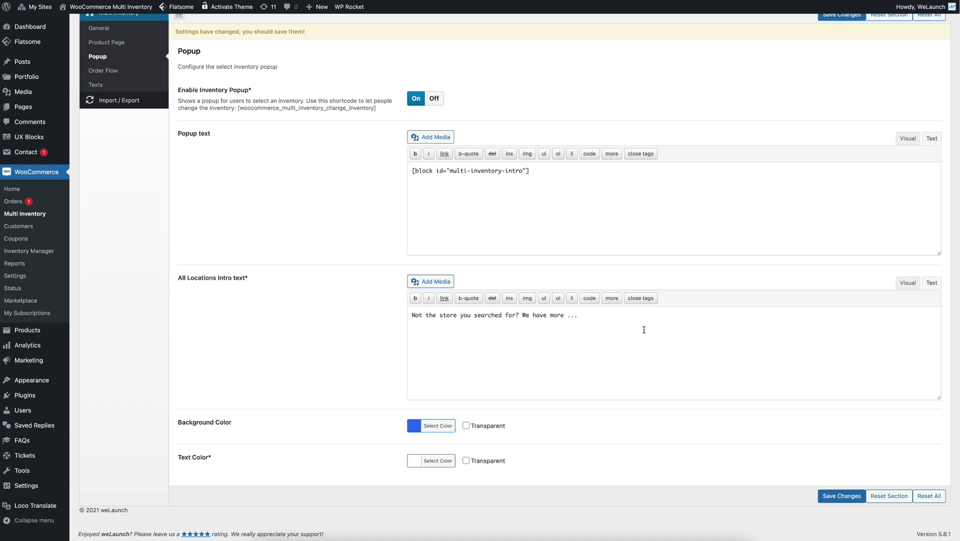
pyautogui.click(415, 424)
pyautogui.click(358, 408)
pyautogui.scroll(2, 358, 381)
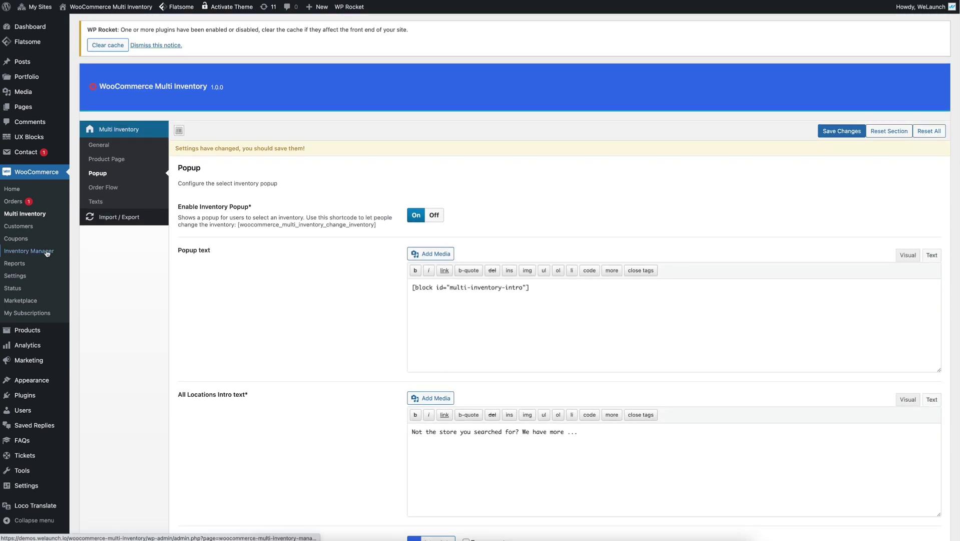
# Go to Products > Inventories, triggering the unsaved-changes leave warning.
pyautogui.moveTo(27, 333)
pyautogui.click(100, 383)
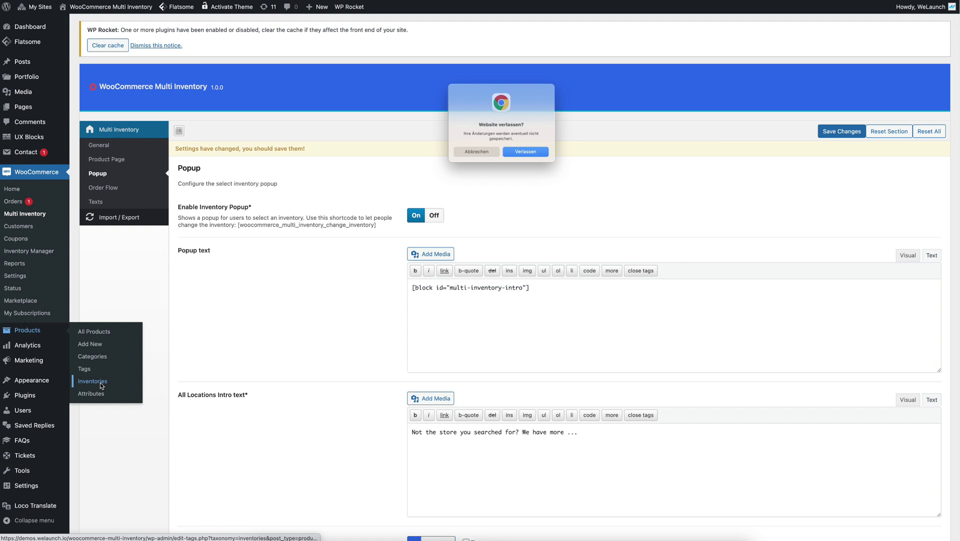
pyautogui.click(540, 152)
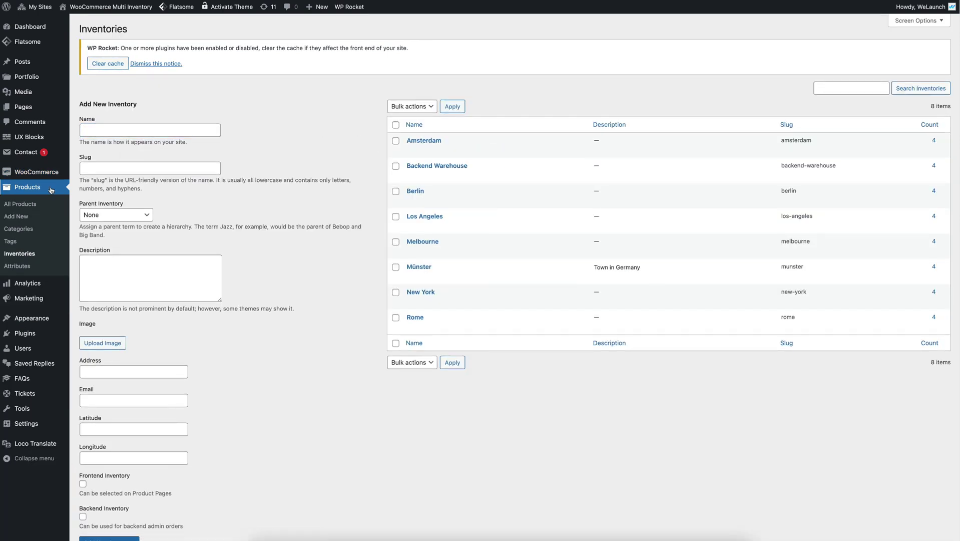
# Open the Berlin inventory's Edit Inventory page from the Inventories list.
pyautogui.moveTo(353, 131); pyautogui.dragTo(859, 245)
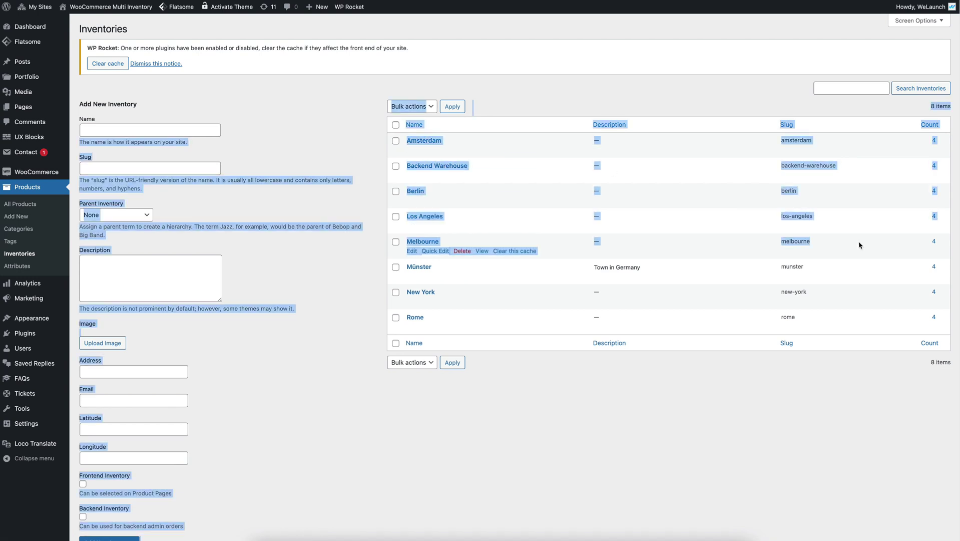
pyautogui.click(956, 396)
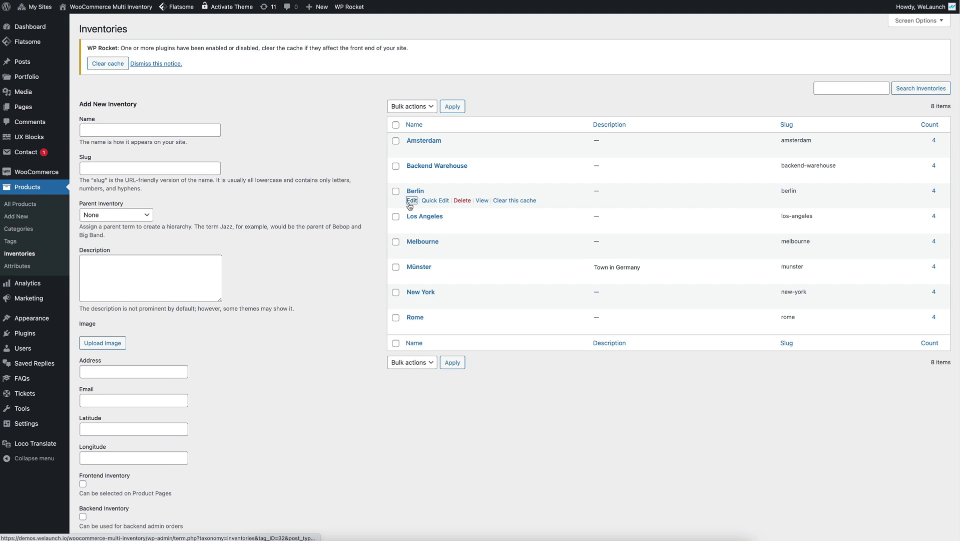
pyautogui.click(411, 200)
# Review Berlin's field labels, full address and latitude value.
pyautogui.click(474, 211)
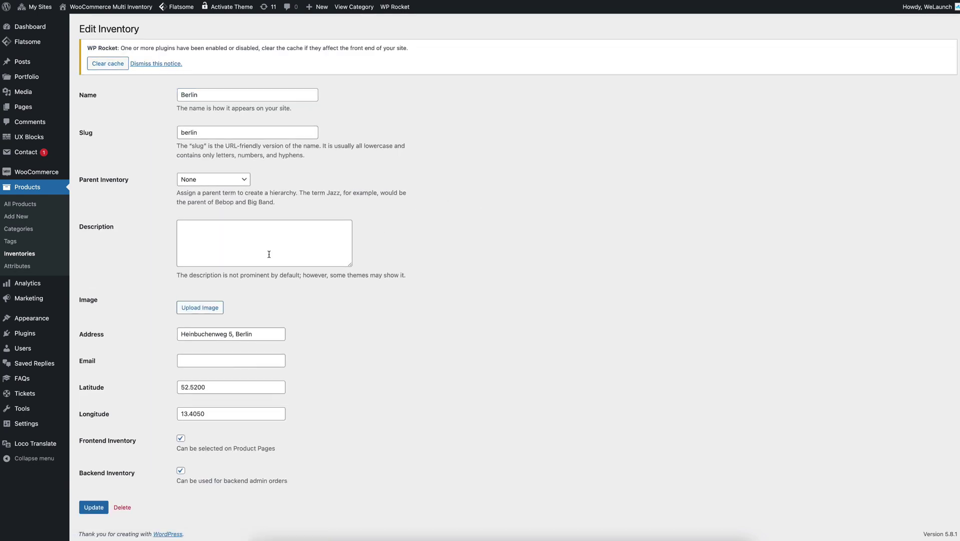
pyautogui.moveTo(109, 296); pyautogui.dragTo(113, 309)
pyautogui.click(363, 314)
pyautogui.moveTo(260, 335); pyautogui.dragTo(169, 335)
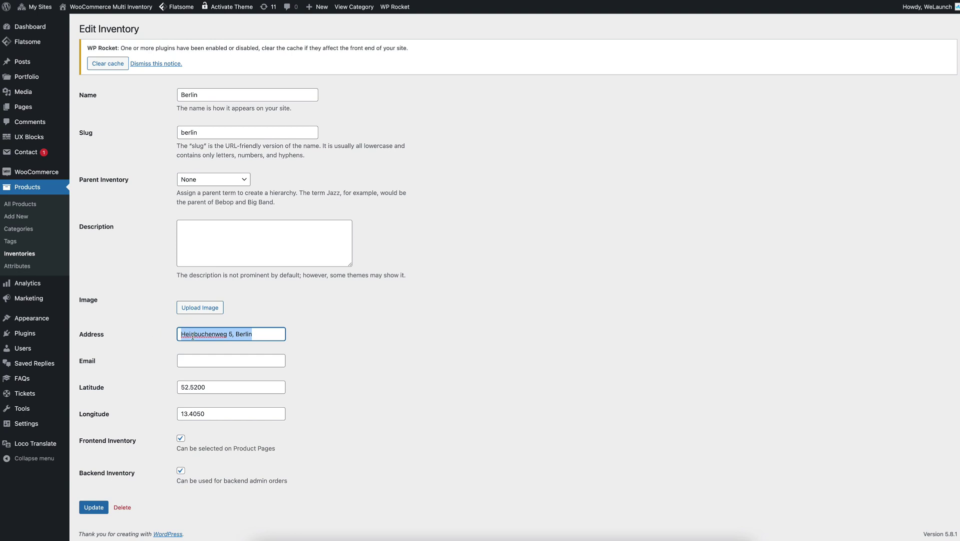
pyautogui.click(365, 331)
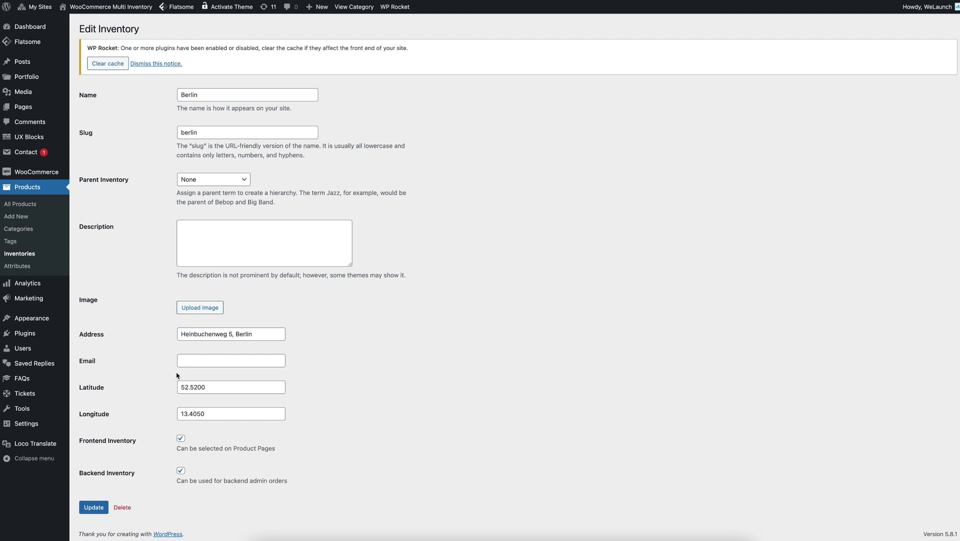
pyautogui.click(211, 387)
pyautogui.click(173, 419)
# Untick and re-tick Berlin's Frontend Inventory, then return to the Inventories list unchanged.
pyautogui.tripleClick(210, 447)
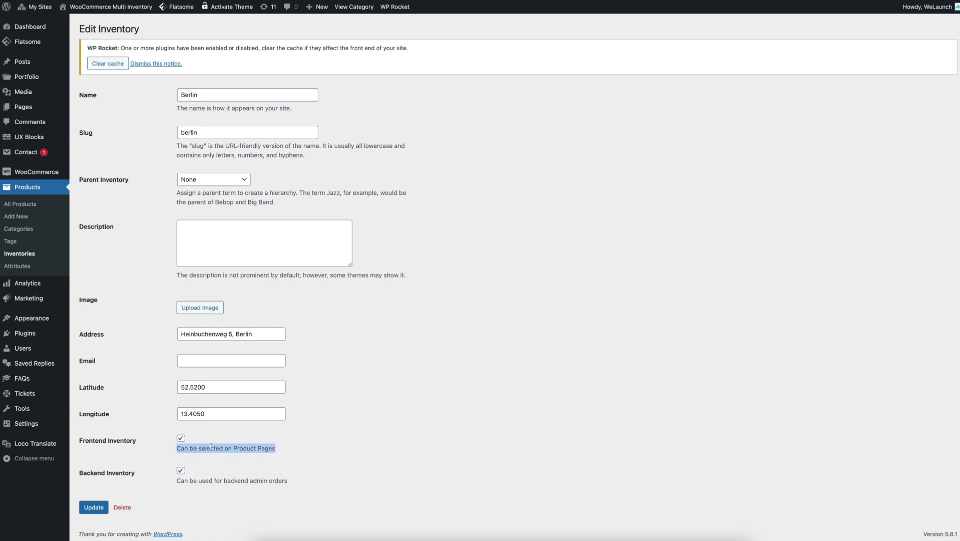
pyautogui.click(315, 452)
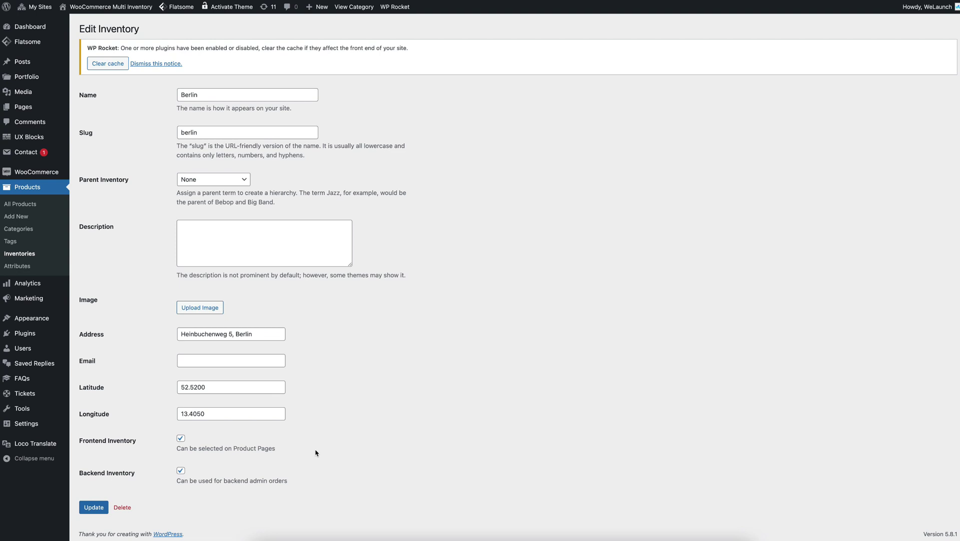
pyautogui.click(112, 442)
pyautogui.click(112, 443)
pyautogui.moveTo(145, 474); pyautogui.dragTo(94, 473)
pyautogui.click(298, 468)
pyautogui.click(25, 254)
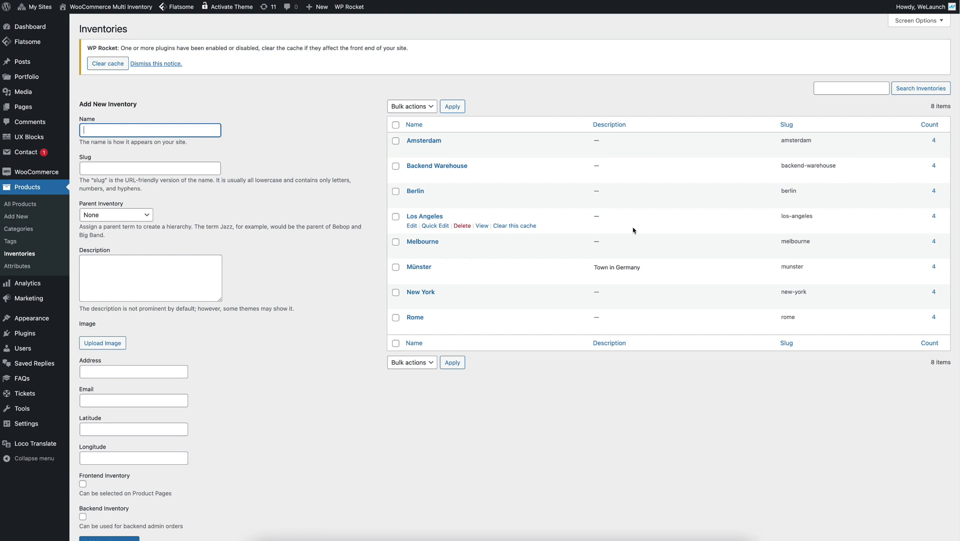
pyautogui.click(483, 203)
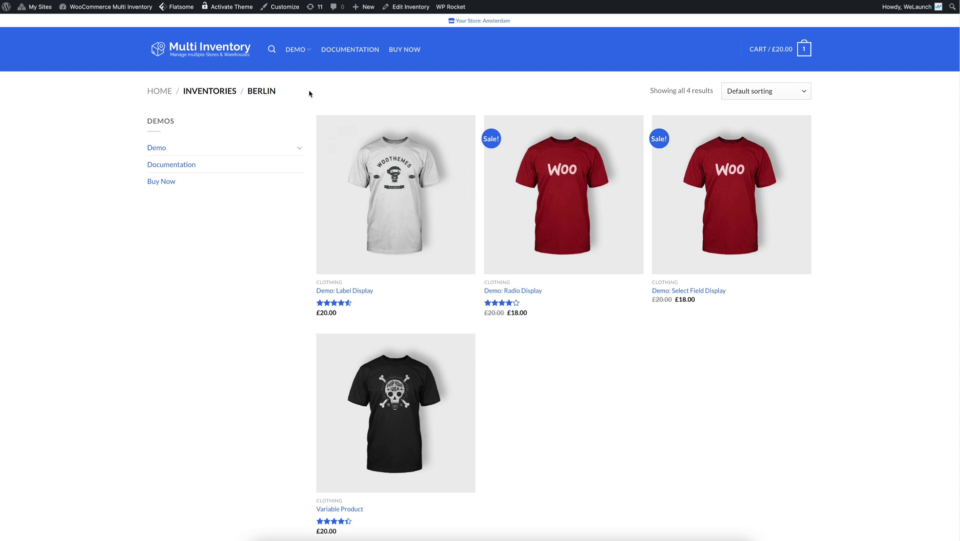
pyautogui.moveTo(309, 94); pyautogui.dragTo(755, 375)
pyautogui.click(793, 388)
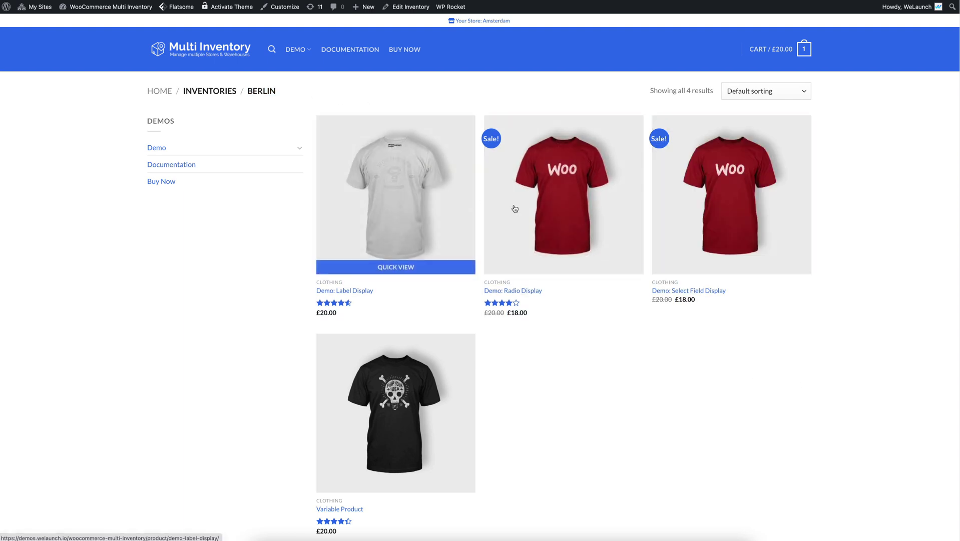
pyautogui.scroll(-2, 649, 393)
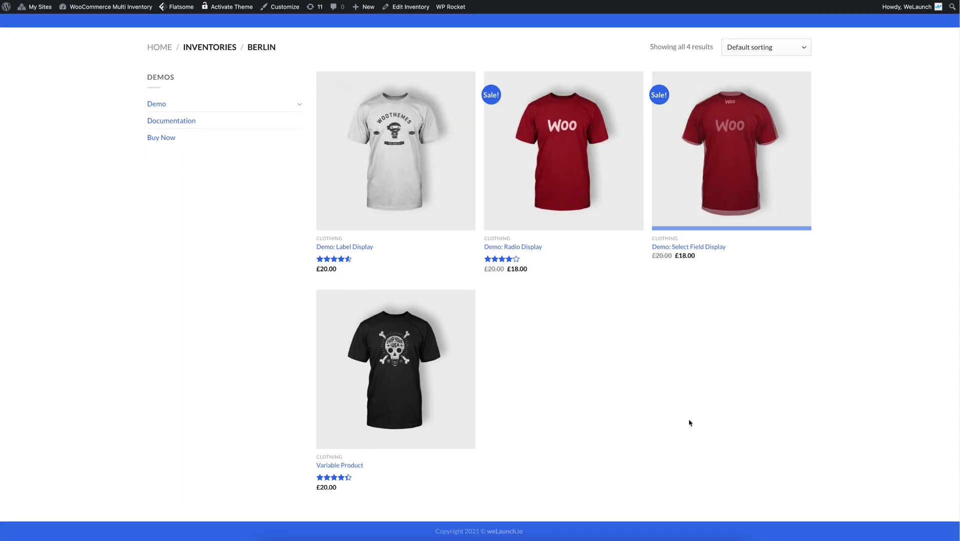
pyautogui.scroll(2, 690, 420)
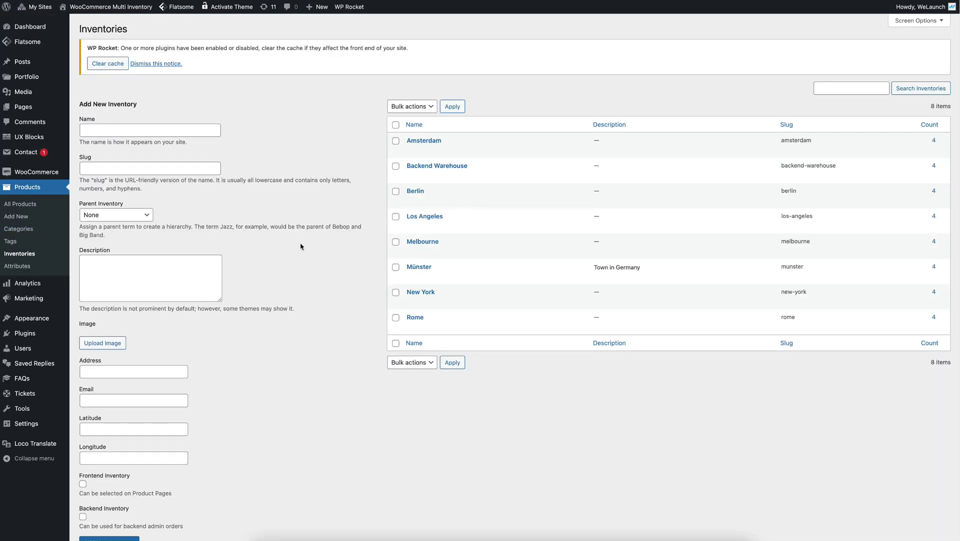
# In the Inventory Manager, set Demo: Radio Display's Berlin stock to 35 and Los Angeles to 45.
pyautogui.moveTo(30, 172)
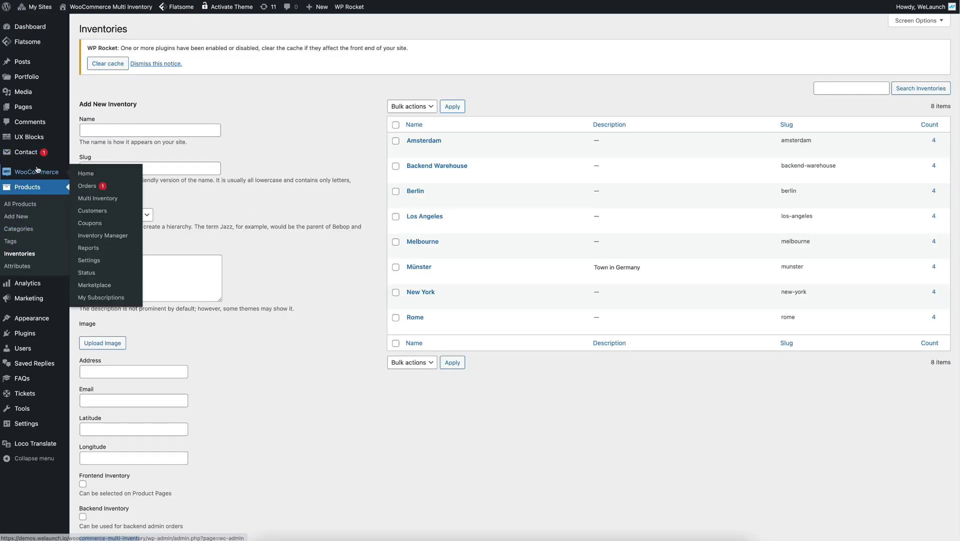
pyautogui.click(128, 239)
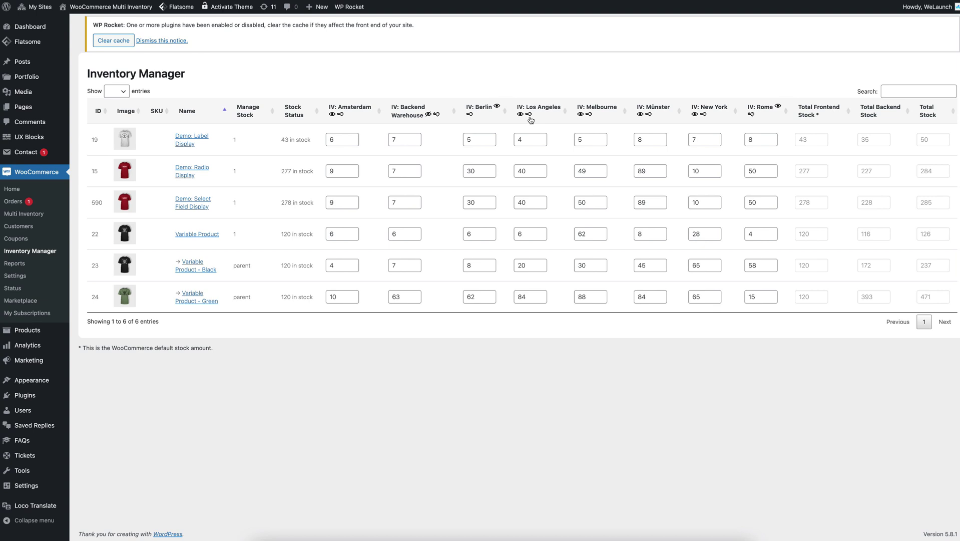
pyautogui.doubleClick(479, 171)
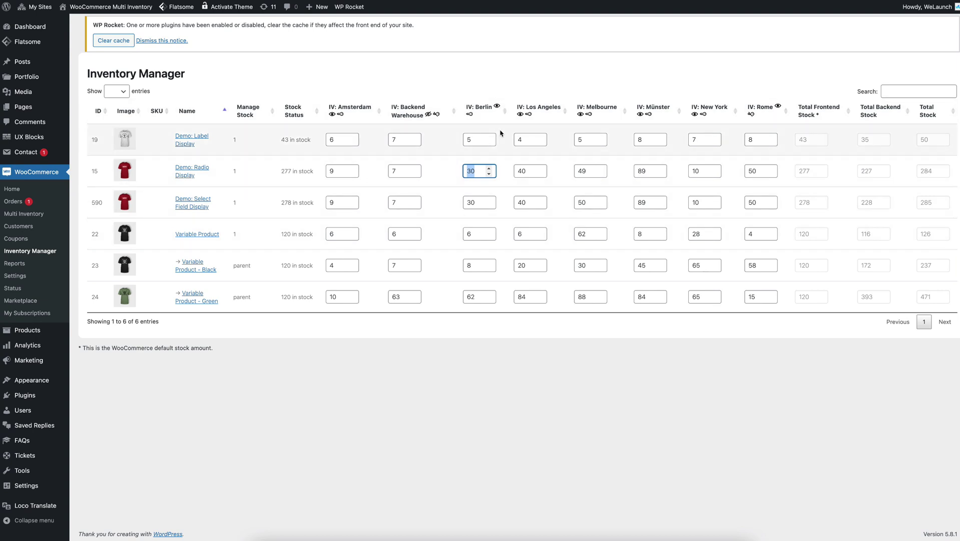
pyautogui.write('35')
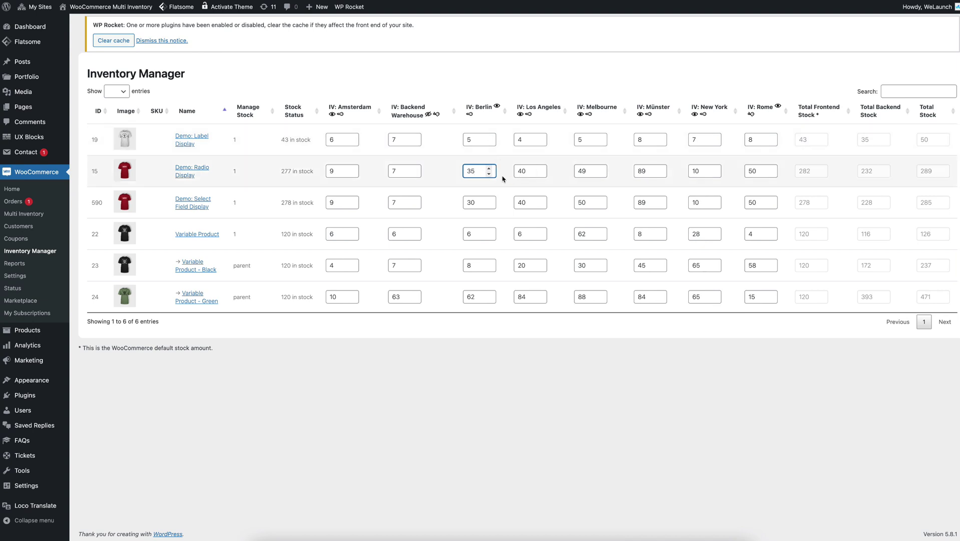
pyautogui.click(532, 171)
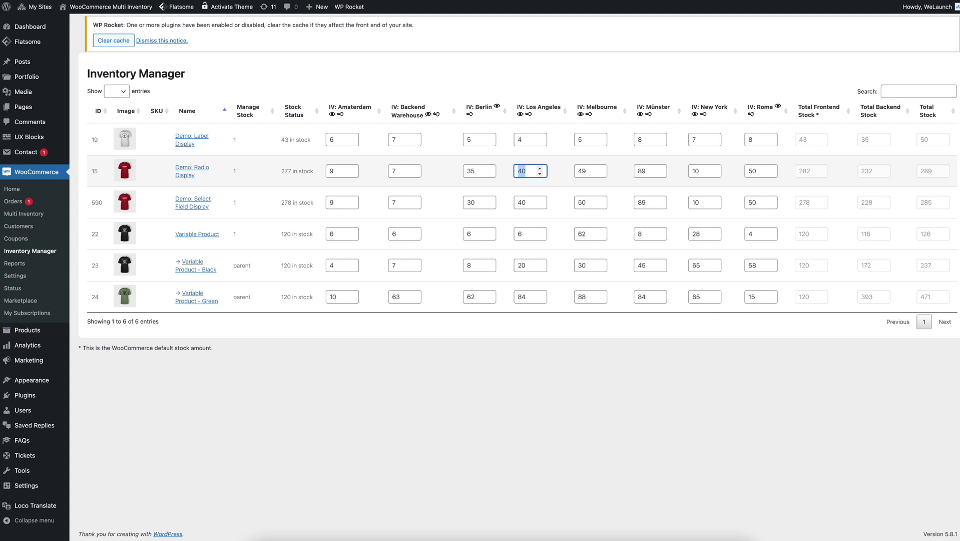
pyautogui.write('45')
pyautogui.moveTo(811, 172); pyautogui.dragTo(802, 172)
pyautogui.moveTo(879, 172); pyautogui.dragTo(857, 173)
pyautogui.click(703, 234)
# Show the Multi Inventory General settings, ticking Use Excel 2007 and then unticking it again.
pyautogui.click(35, 213)
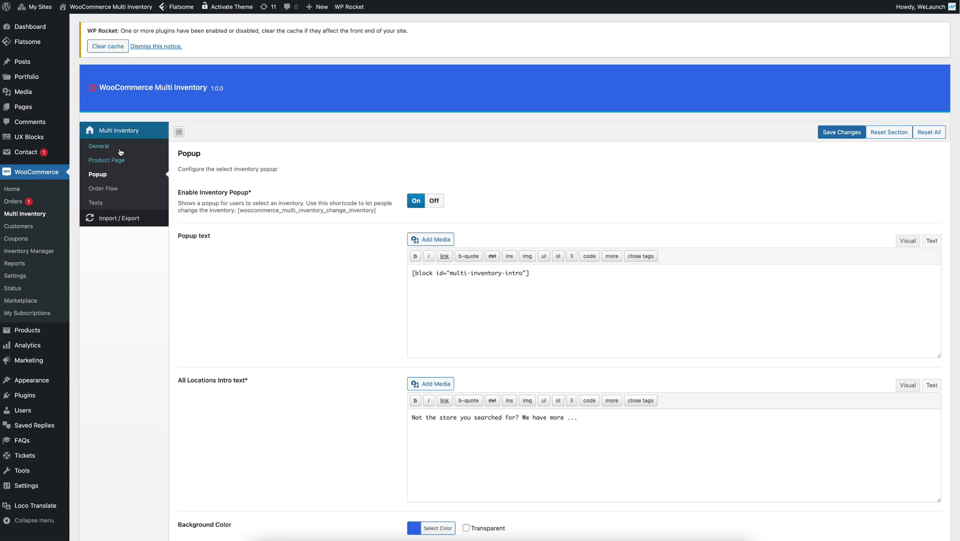
pyautogui.click(122, 150)
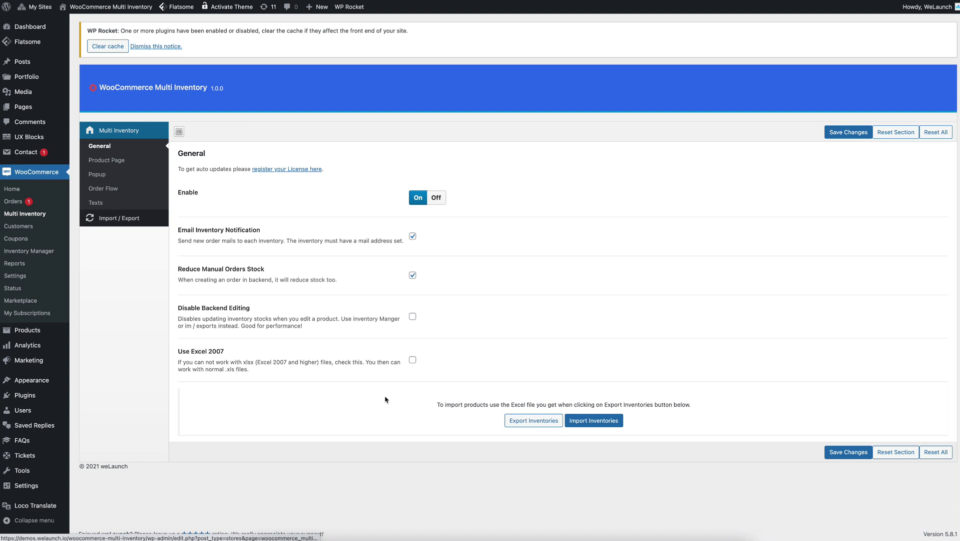
pyautogui.click(412, 362)
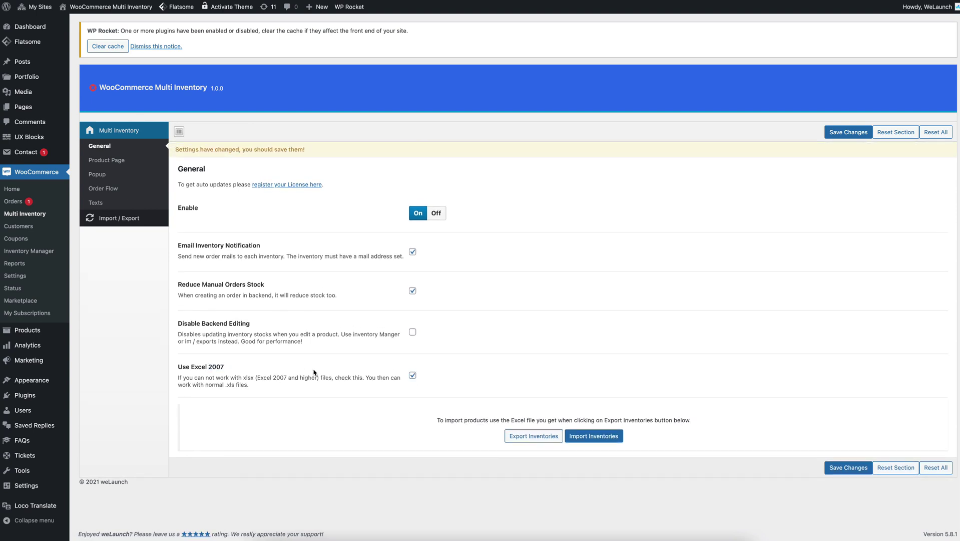
pyautogui.click(413, 376)
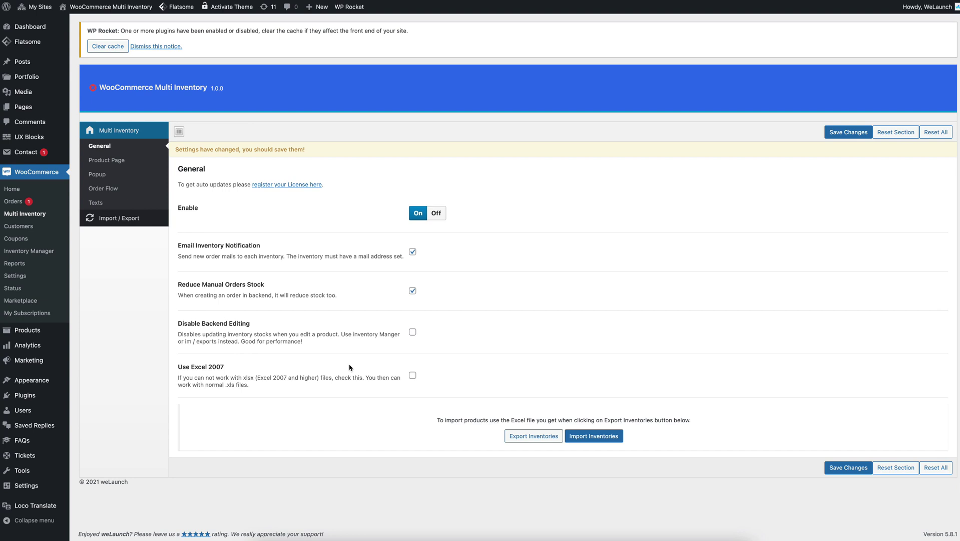